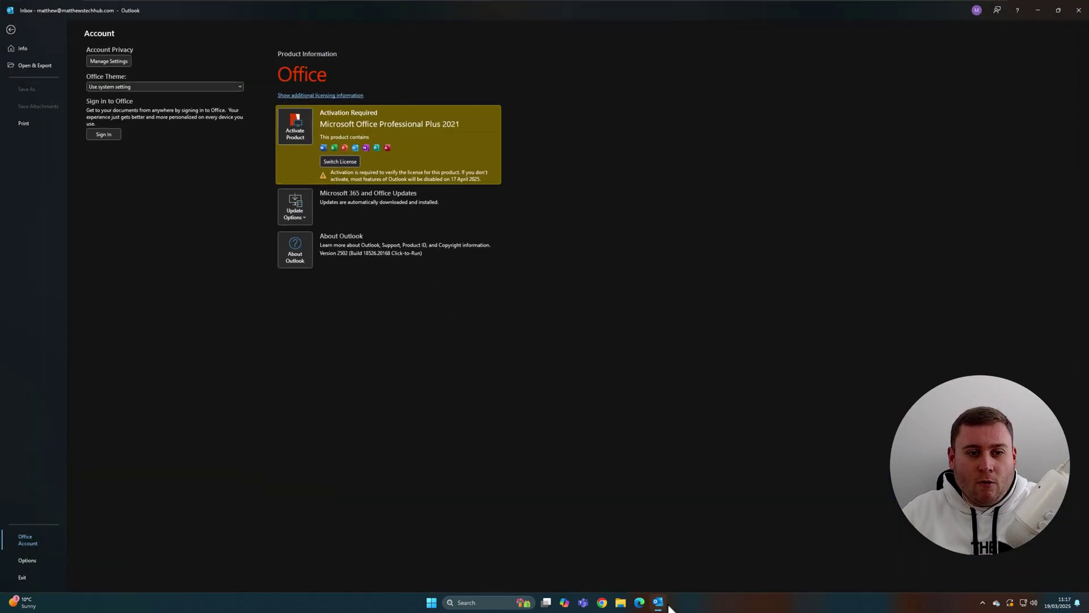
- Show Outlook's Office Account page for Office Professional Plus 2021, version 2502
left_click(658, 602)
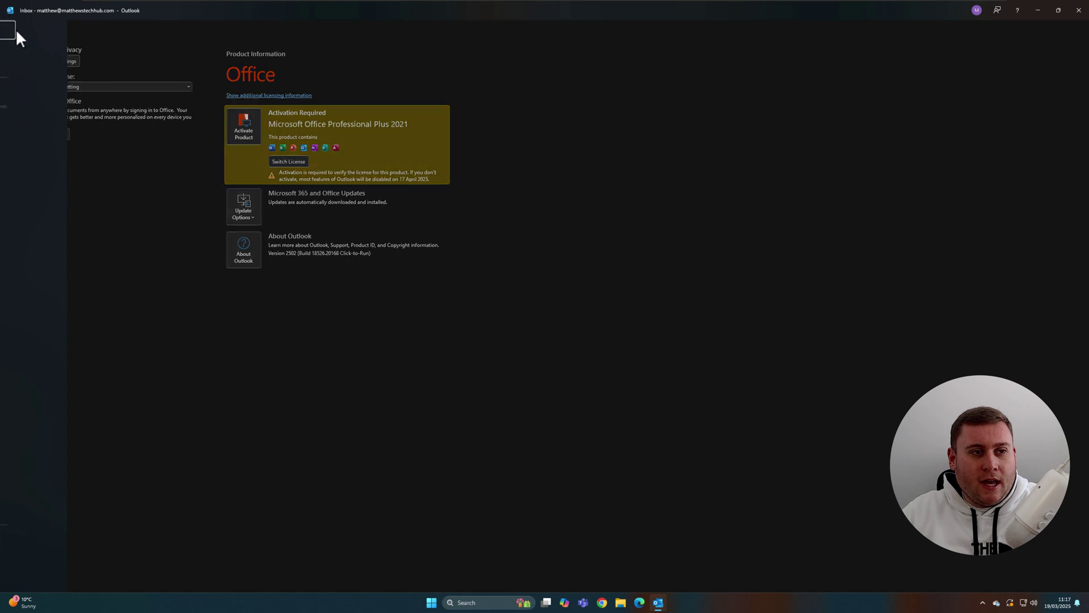
left_click(11, 29)
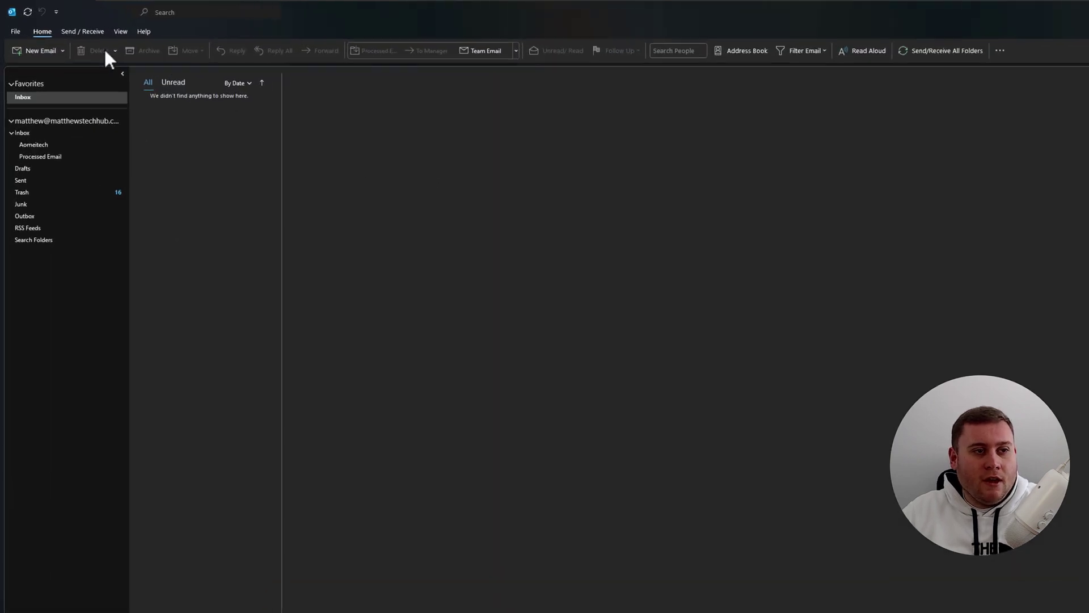
left_click(13, 27)
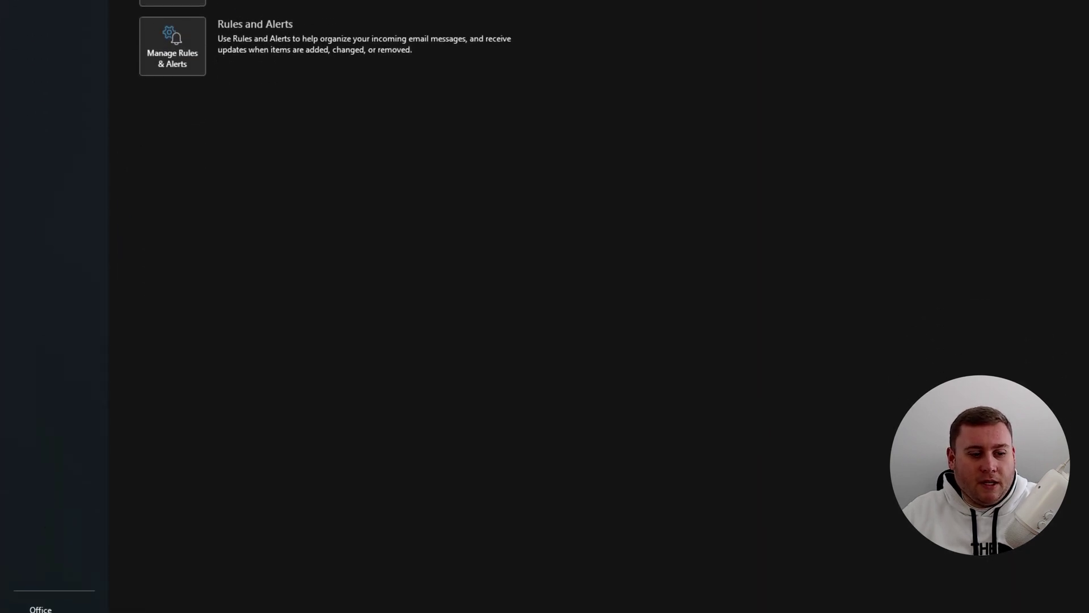
left_click(56, 495)
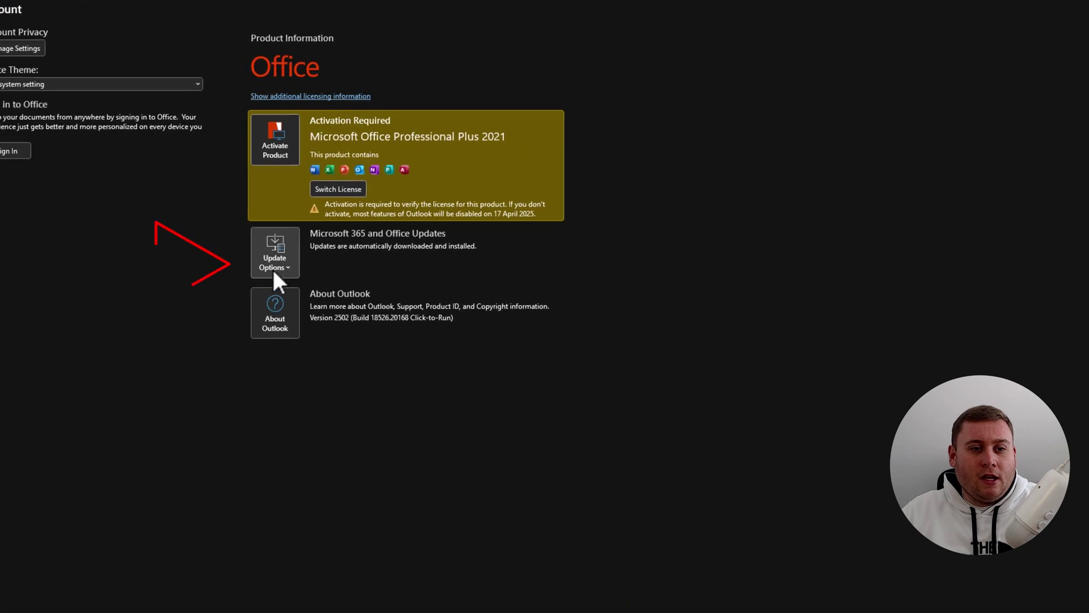
- Review the Office Update Options list, dismiss it, then minimise and restore Outlook
left_click(274, 256)
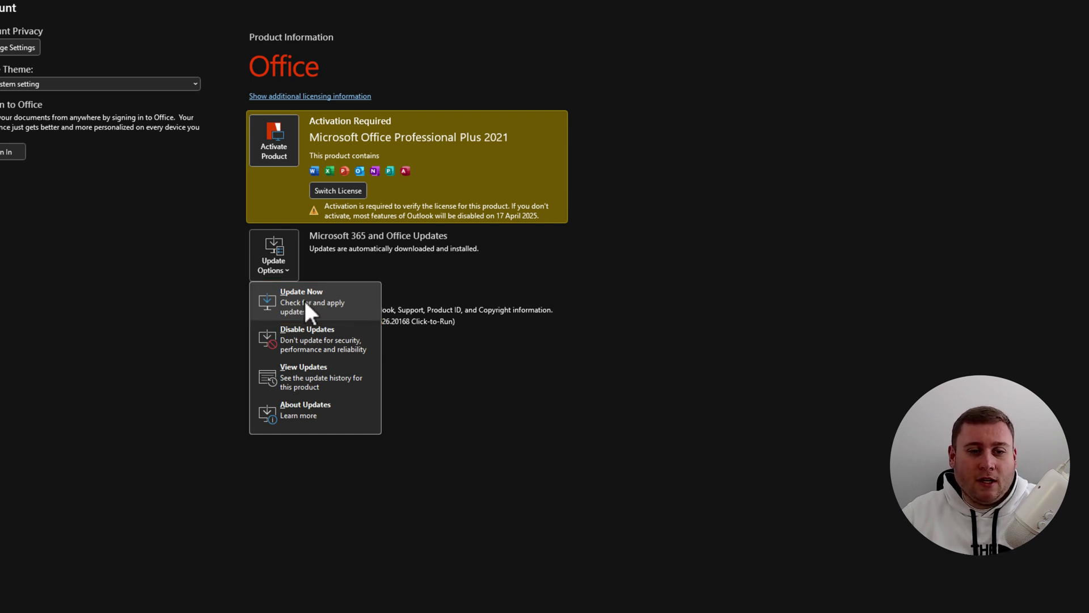
left_click(610, 334)
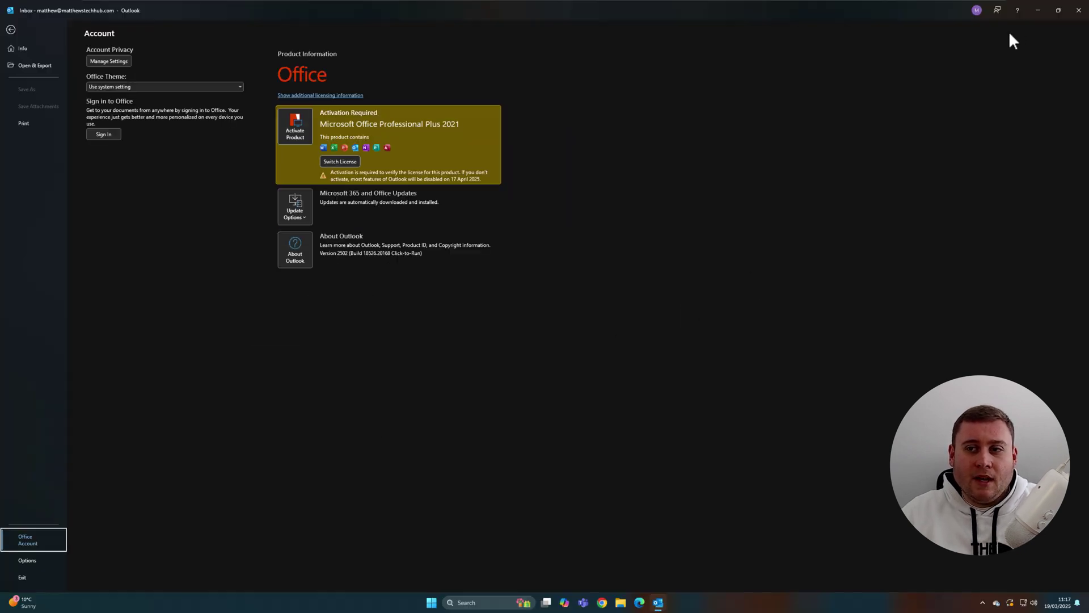
left_click(1046, 8)
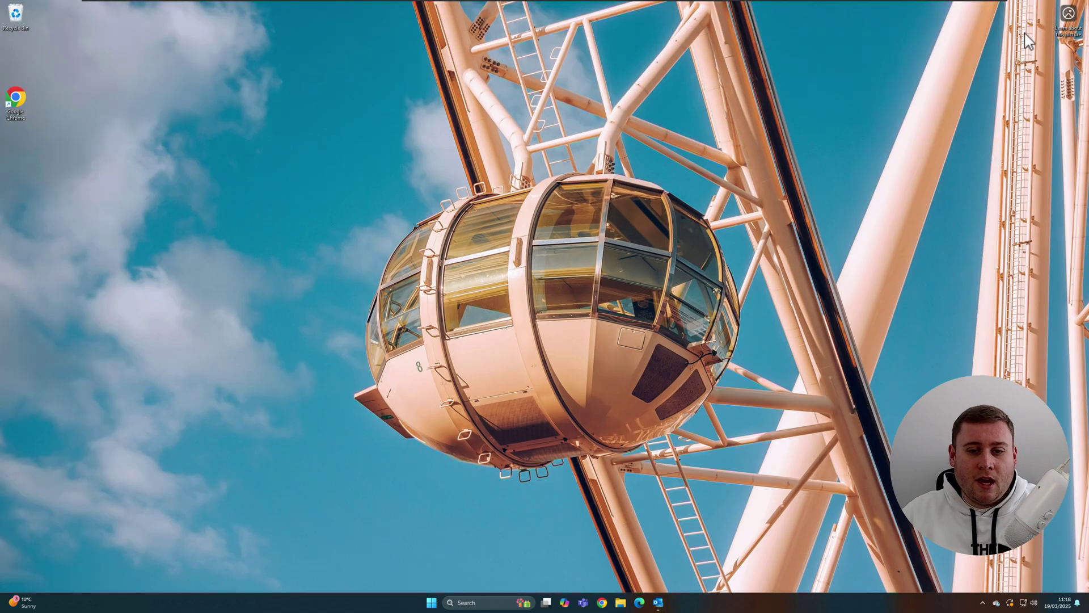
left_click(660, 603)
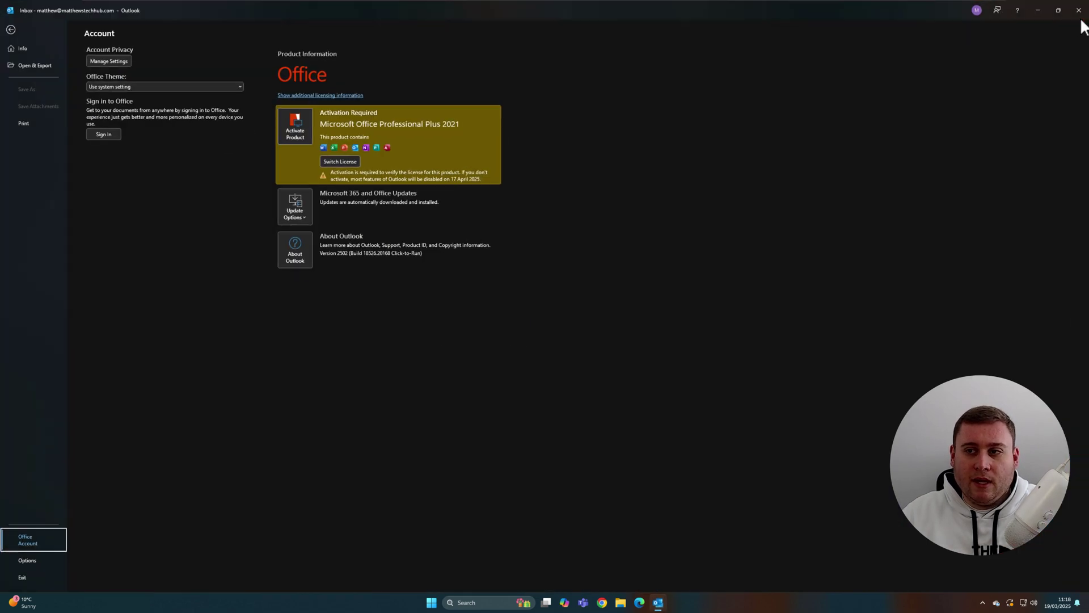
- Close Outlook and launch Registry Editor from a 'regedit' search, approving the UAC prompt
left_click(1078, 11)
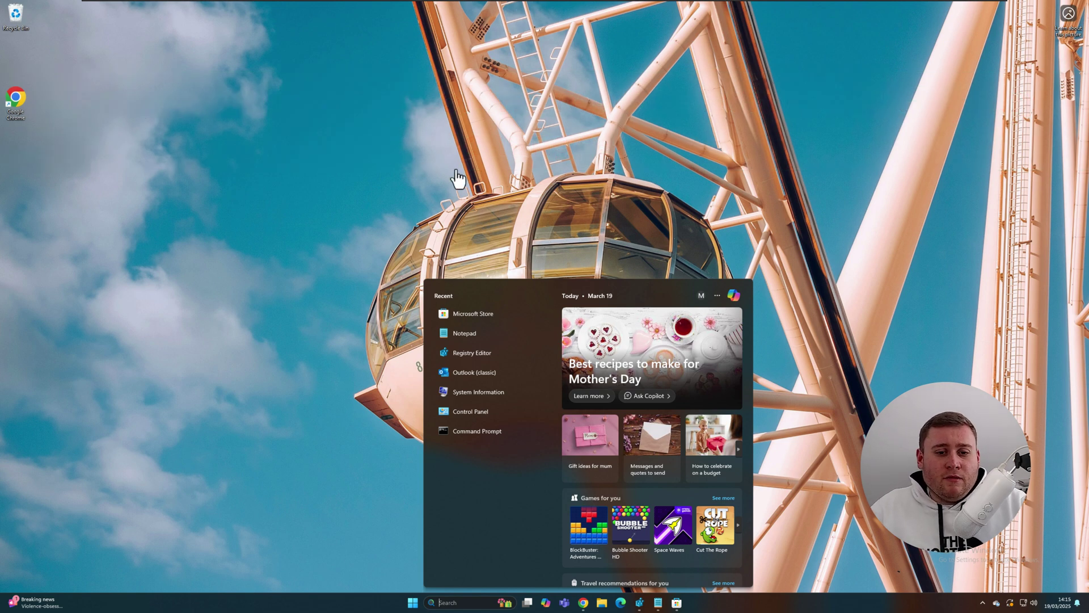
type("re")
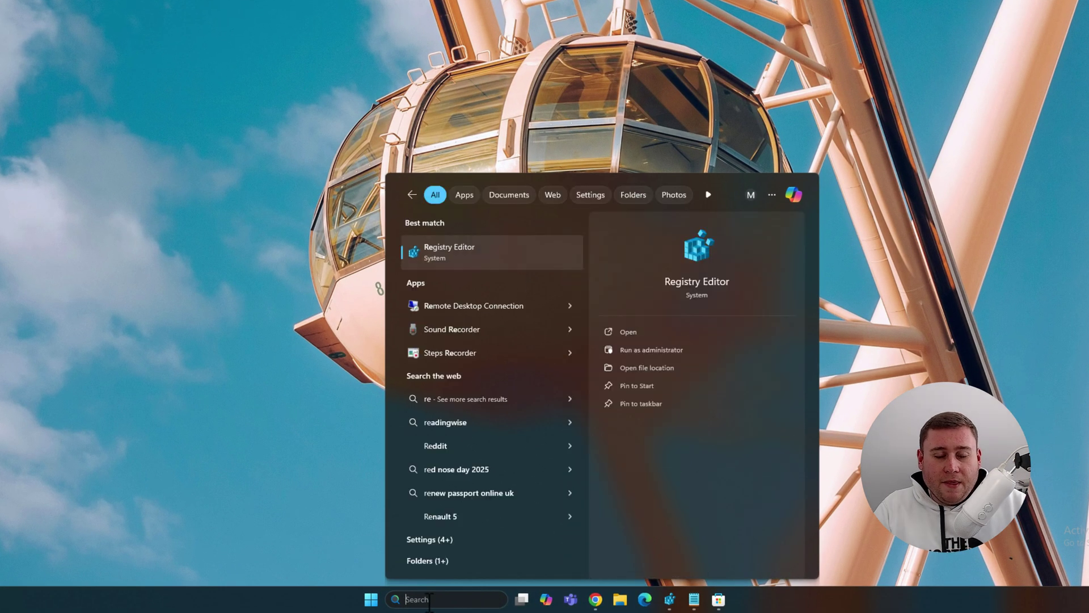
key("BackSpace")
key("BackSpace")
type("regedit")
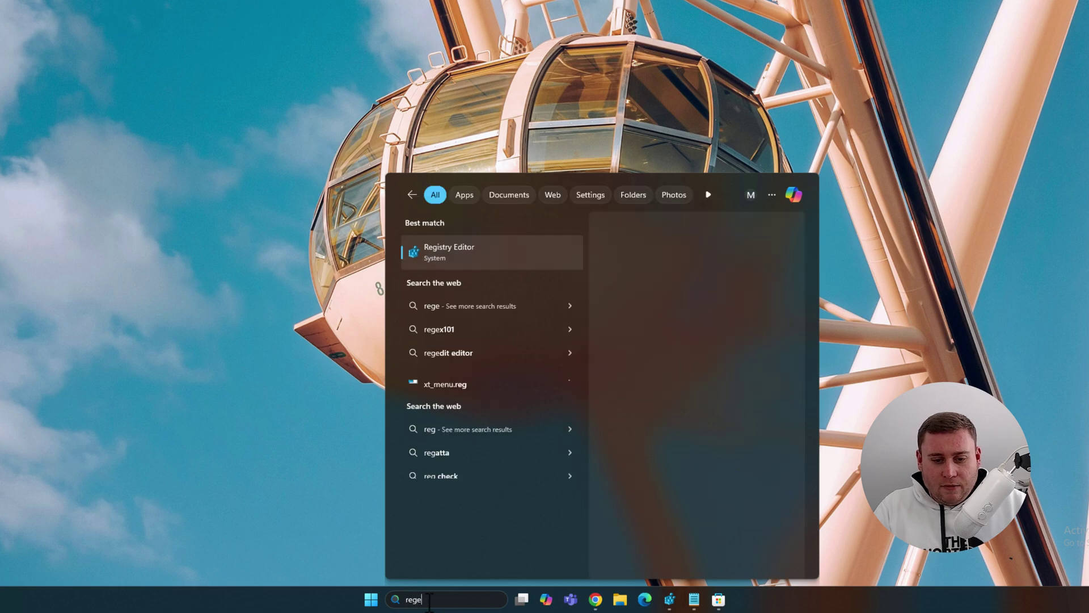
key("Return")
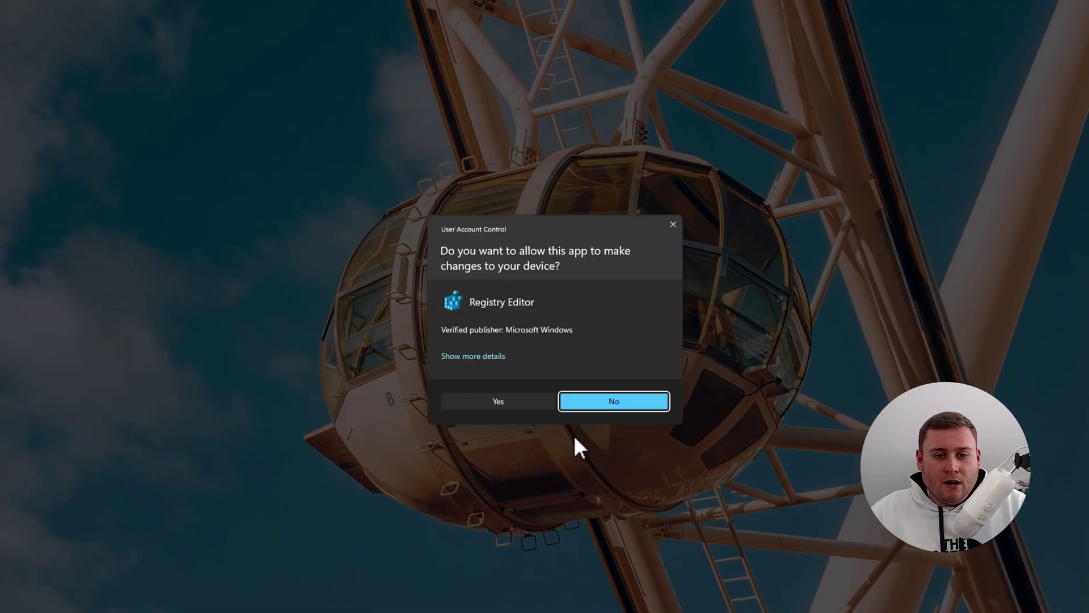
left_click(498, 401)
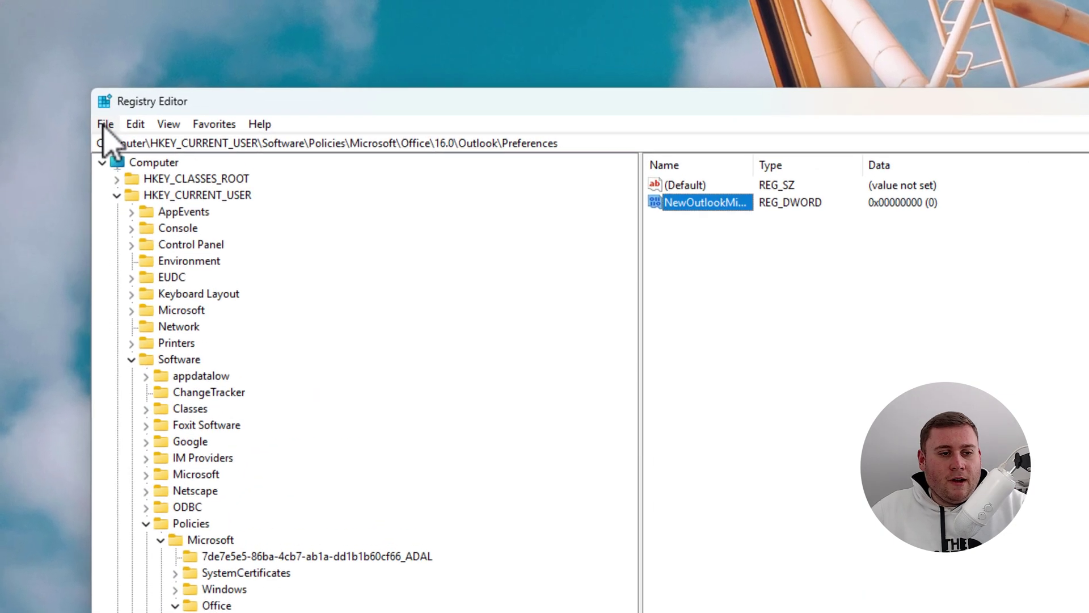
- Start a File > Export of the registry with the export range set to All
left_click(63, 76)
left_click(149, 166)
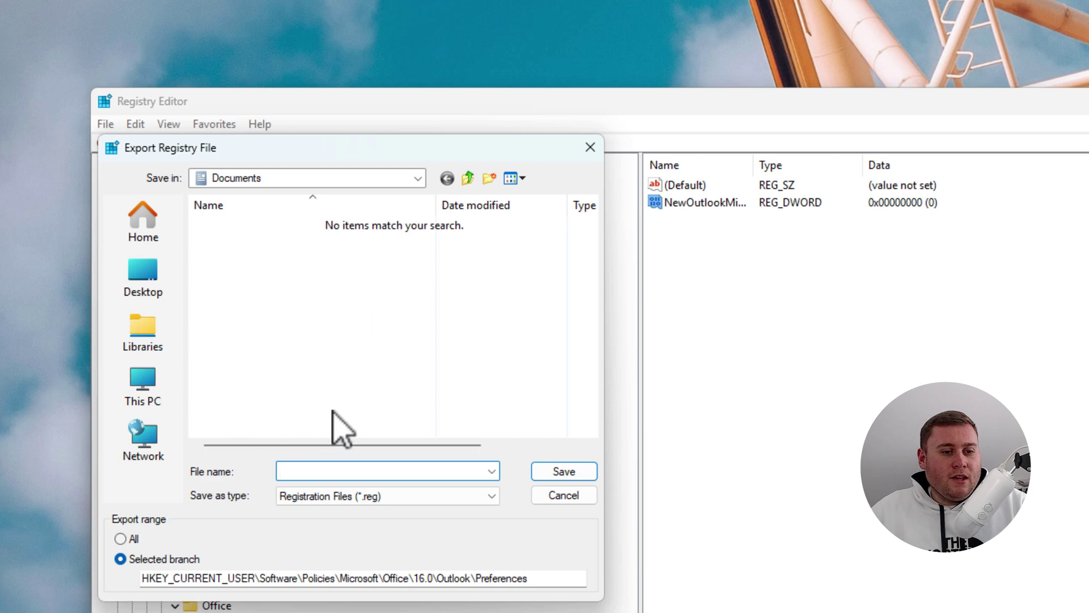
left_click(120, 539)
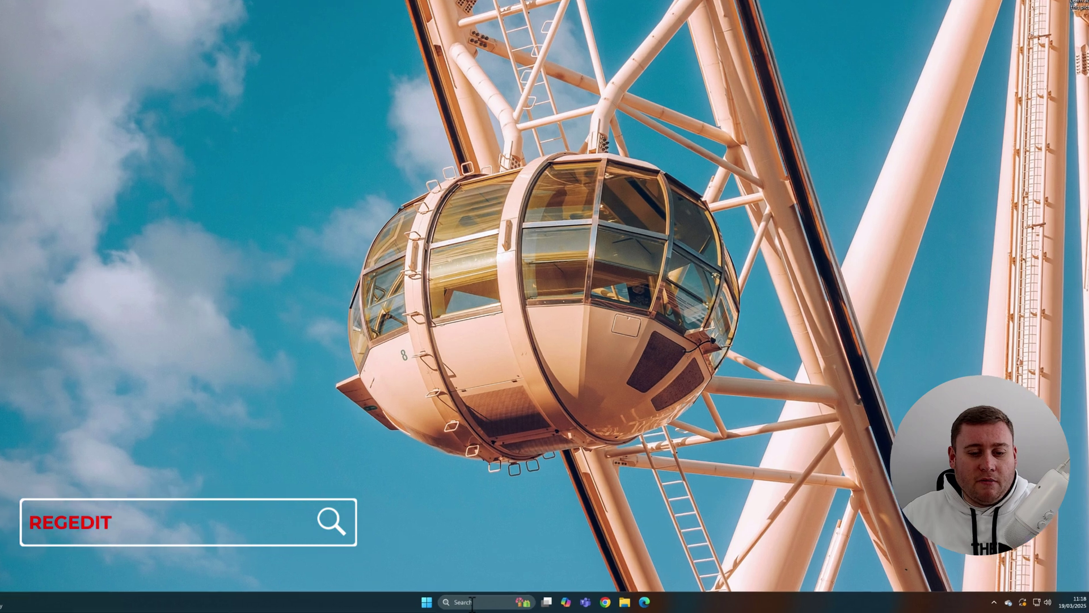
- Search for regedit and run Registry Editor as administrator, approving the UAC prompt
left_click(471, 603)
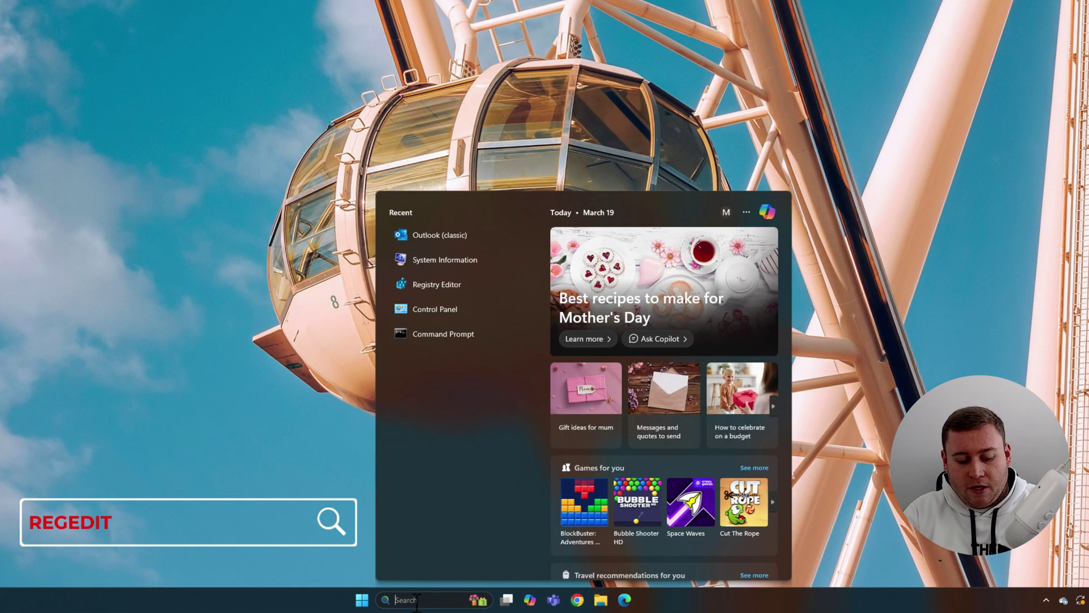
type("regedit")
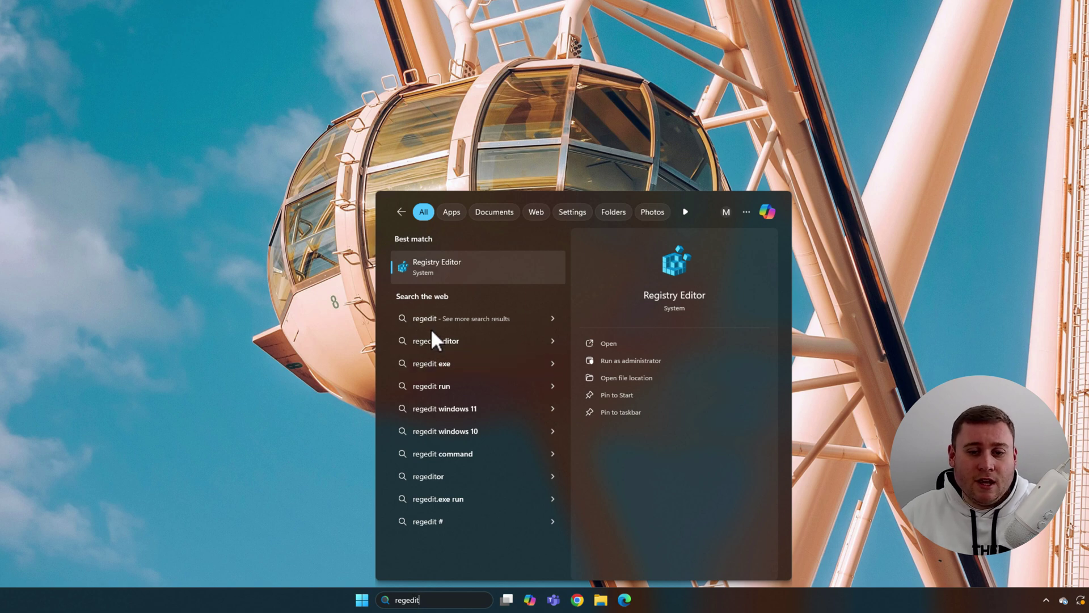
left_click(649, 361)
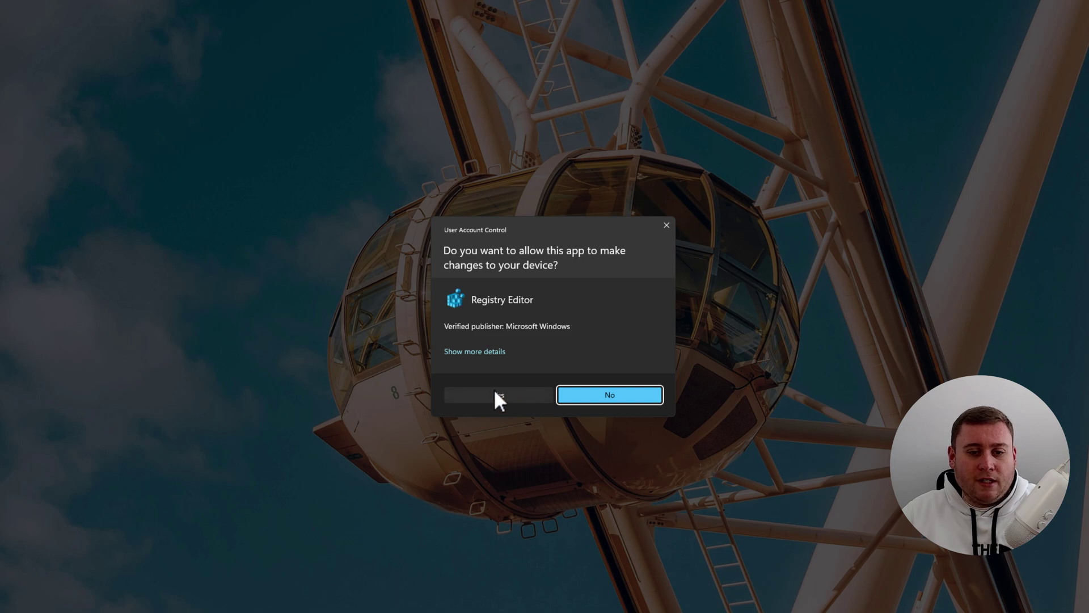
left_click(499, 396)
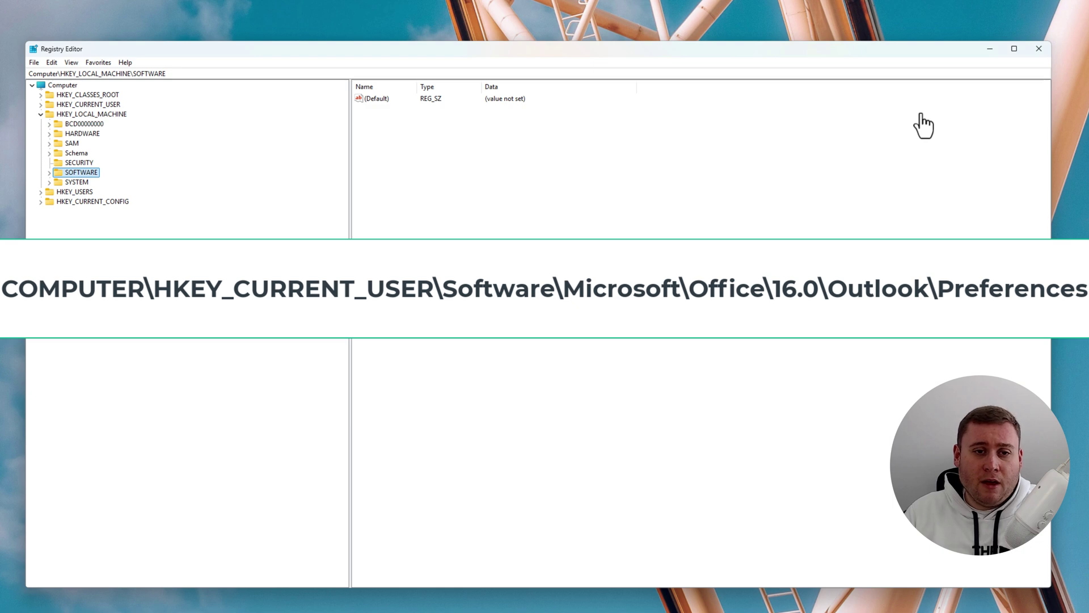
- Expand HKEY_CURRENT_USER\Software\Microsoft\Office\16.0\Outlook and select Preferences, showing values like PinMail
left_click_drag(165, 73, 26, 74)
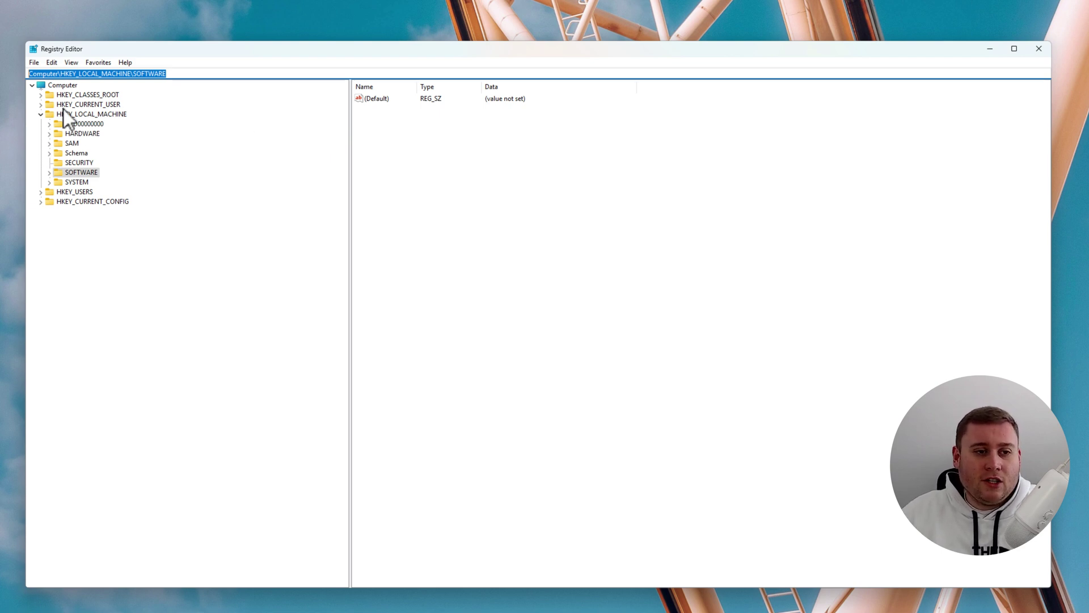
left_click(40, 114)
left_click(40, 105)
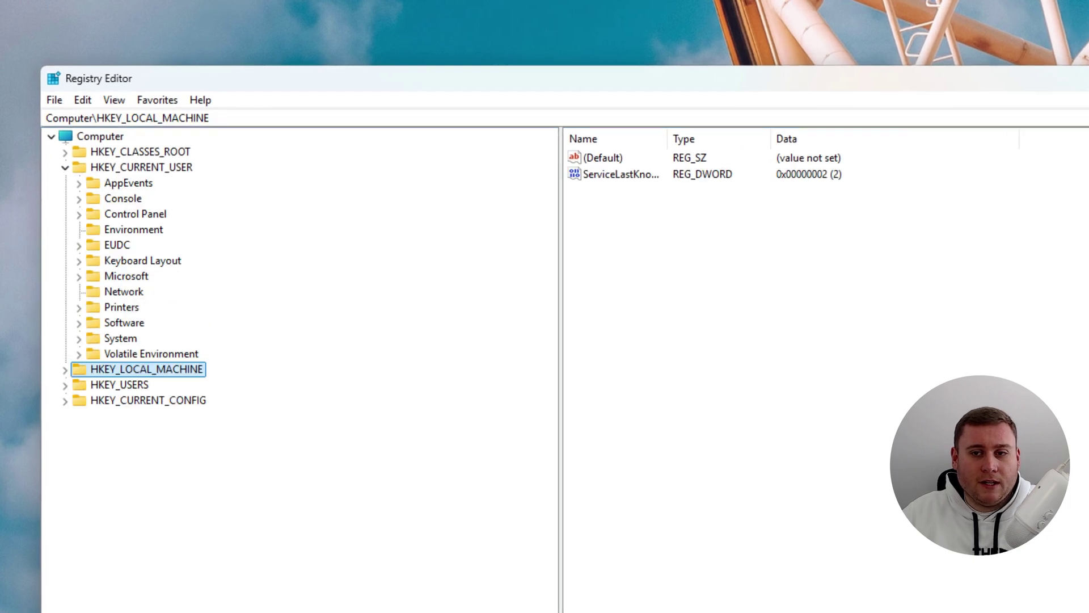
left_click(79, 322)
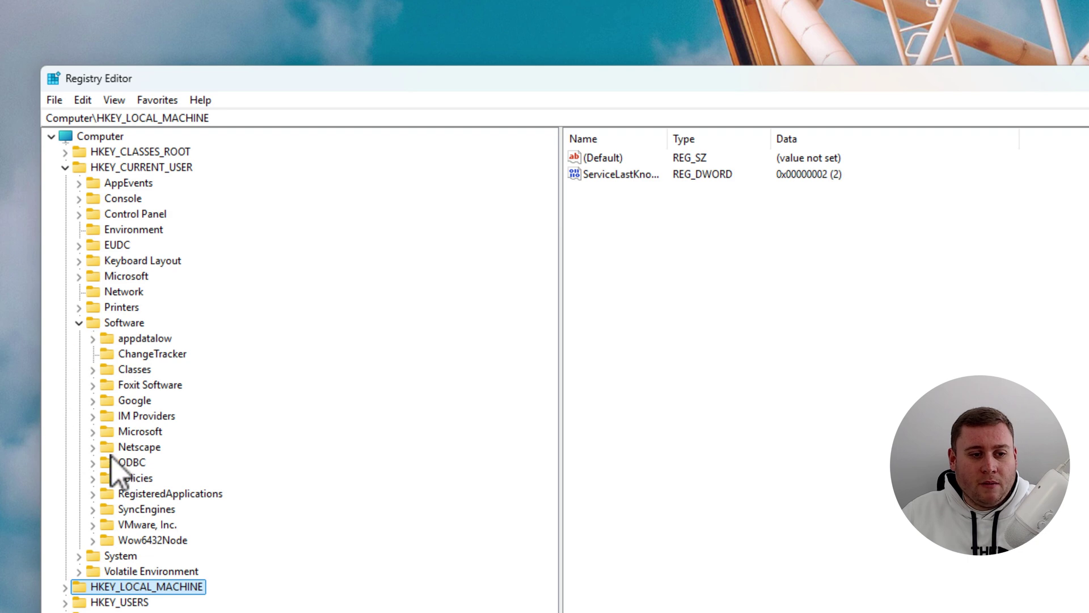
left_click(92, 431)
scroll(130, 499, "down", 7)
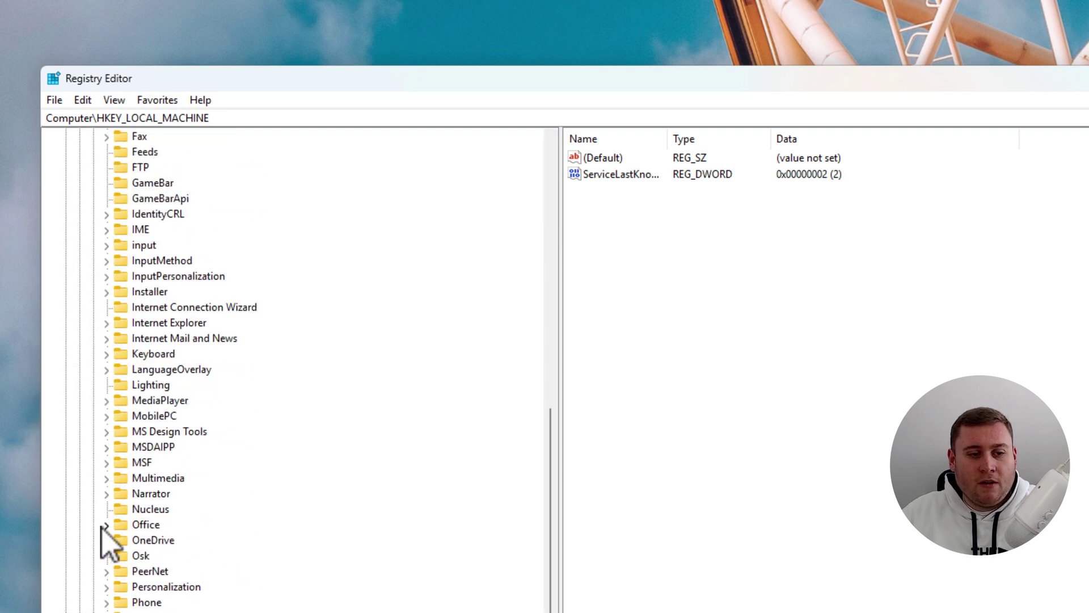
left_click(106, 525)
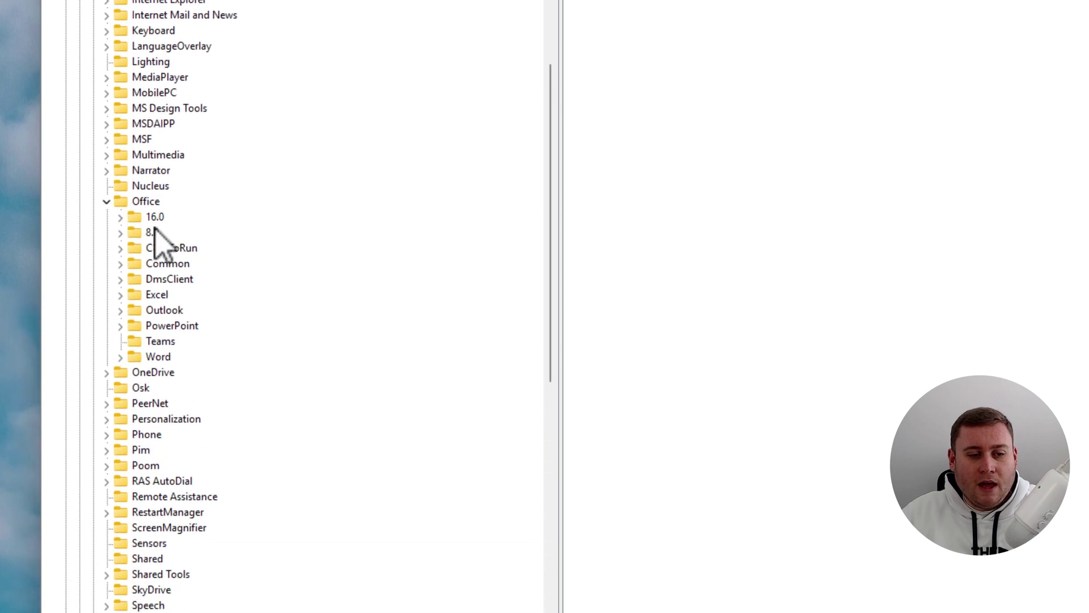
left_click(120, 217)
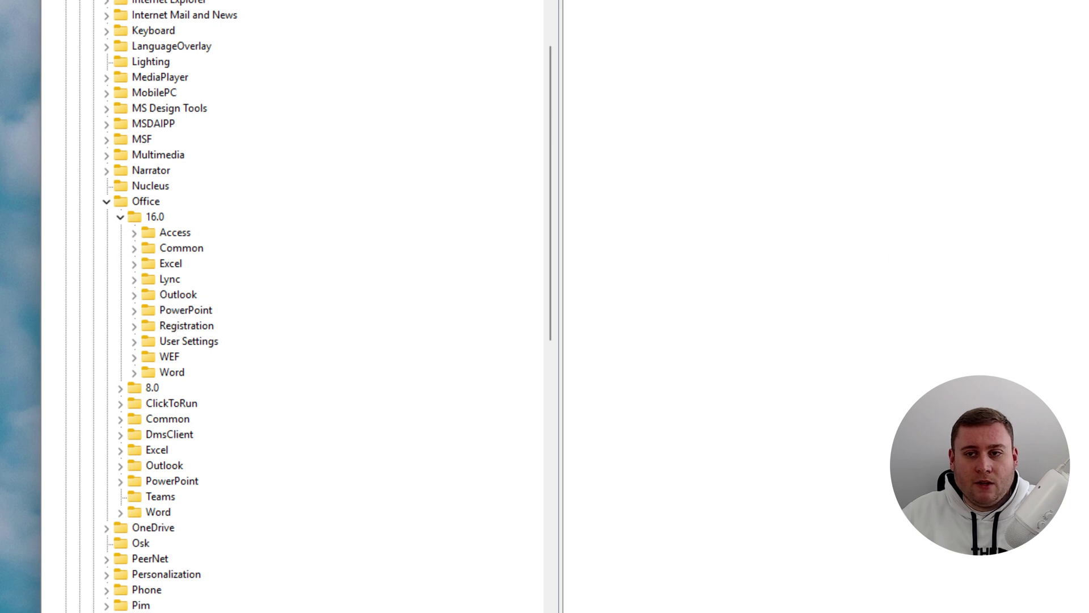
left_click(135, 295)
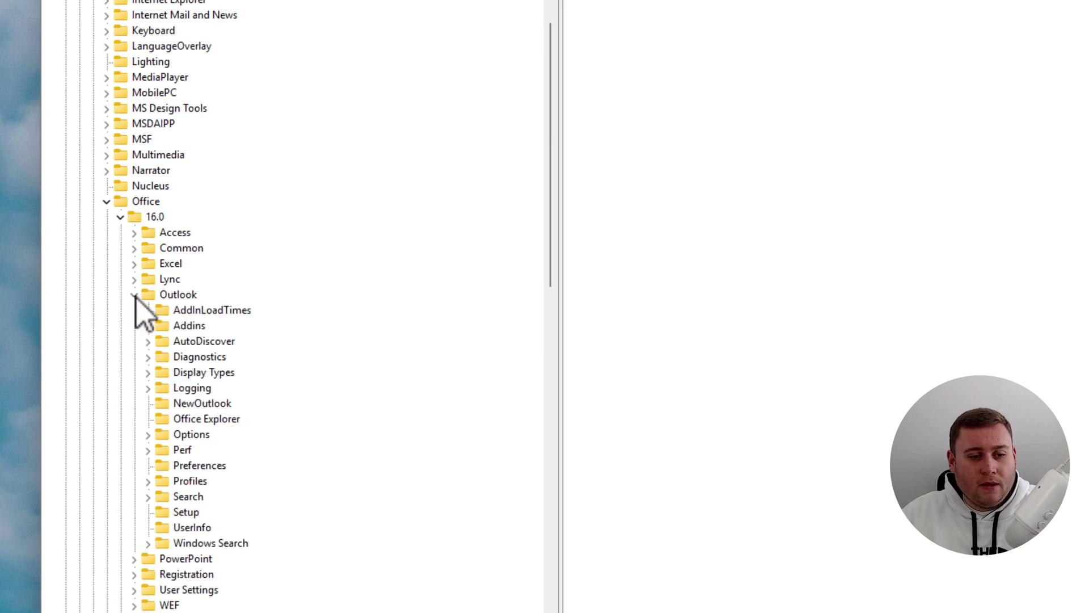
left_click(180, 467)
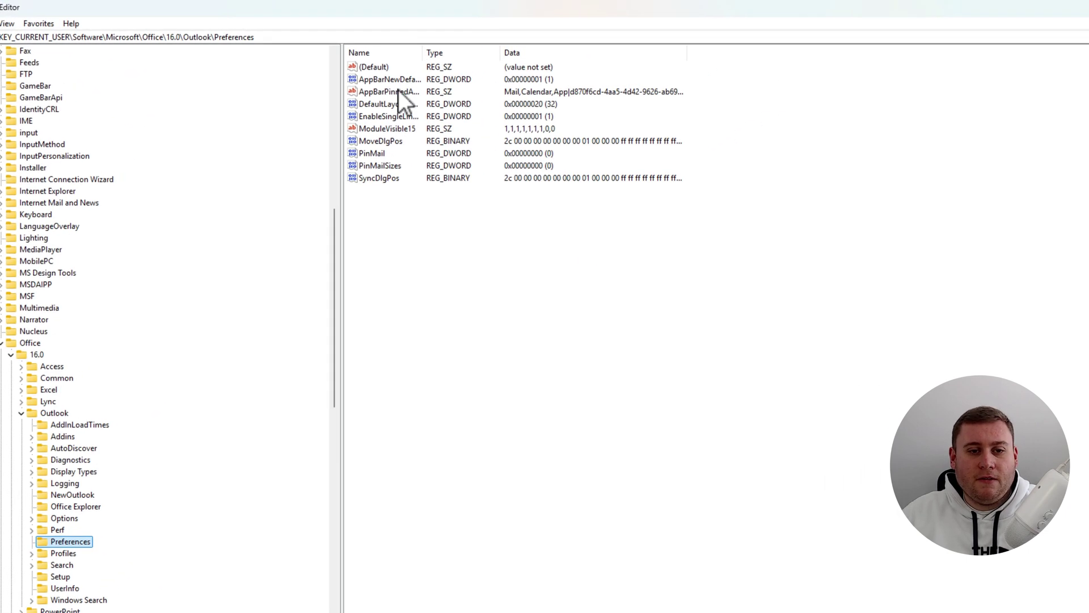
key("Down")
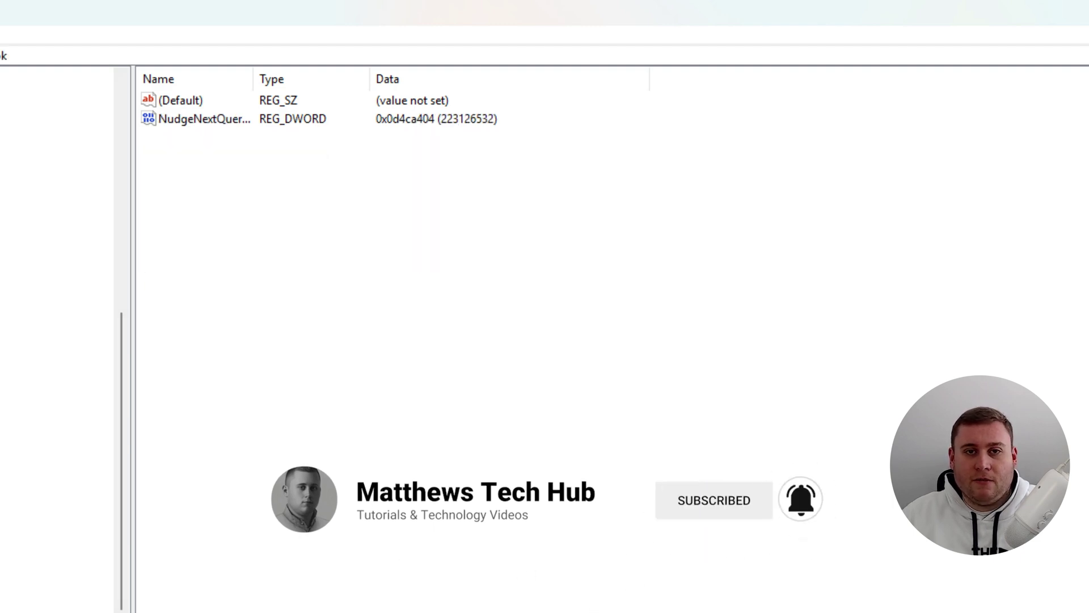
key("Down")
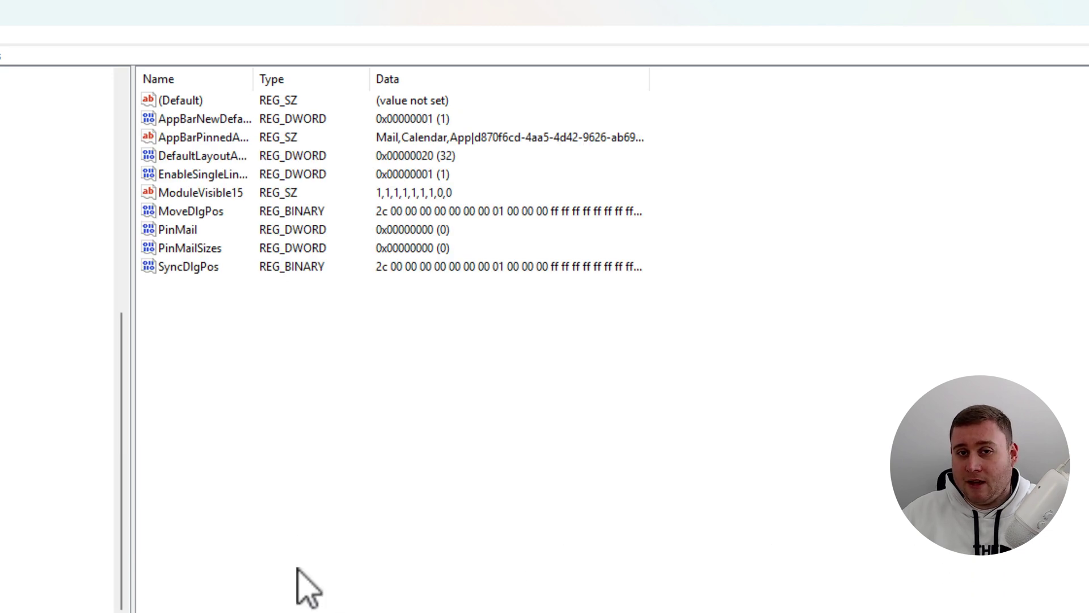
- Create a new DWORD (32-bit) value named UseNewOutlook in the Preferences key
left_click(261, 285)
right_click(310, 339)
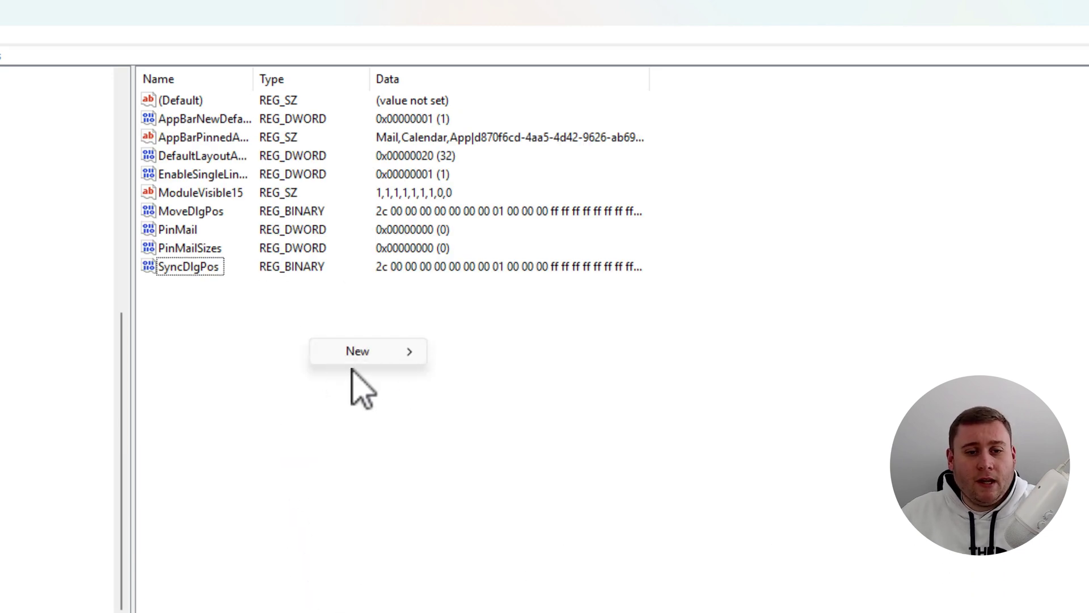
mouse_move(366, 354)
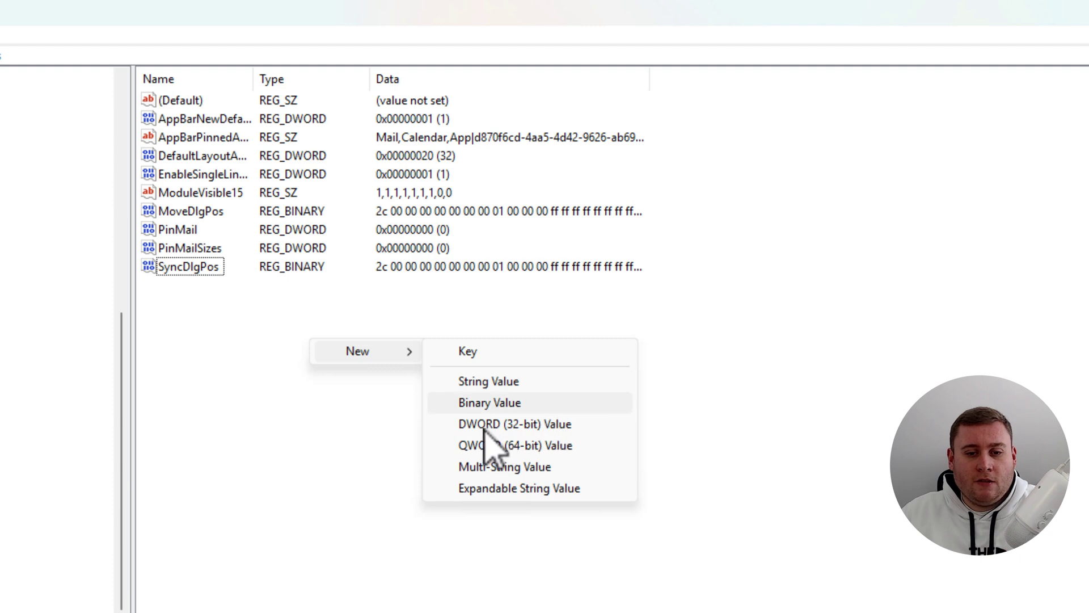
left_click(544, 426)
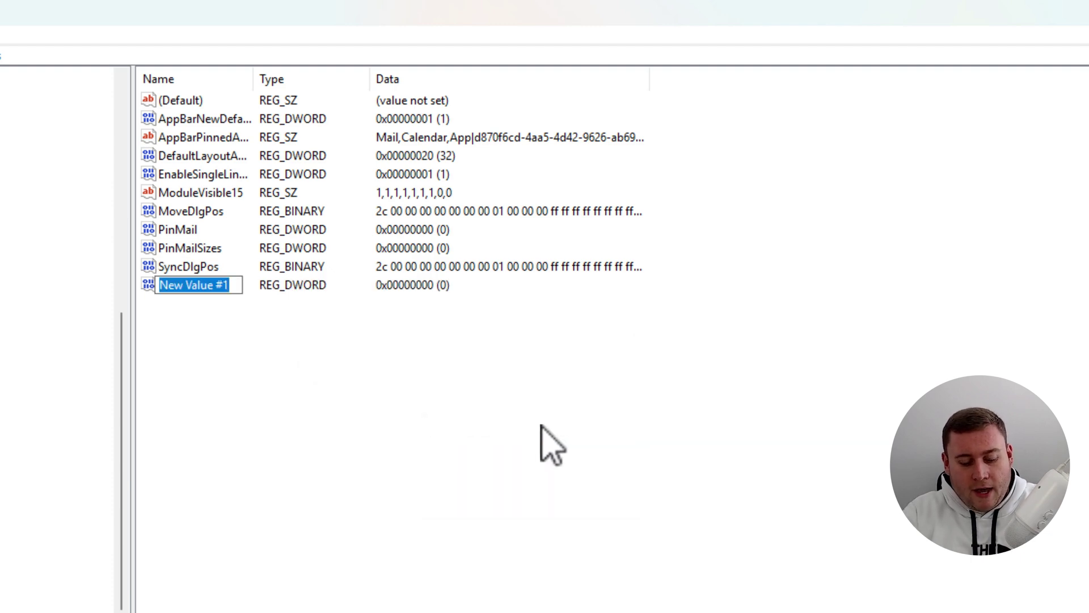
type("N")
key("BackSpace")
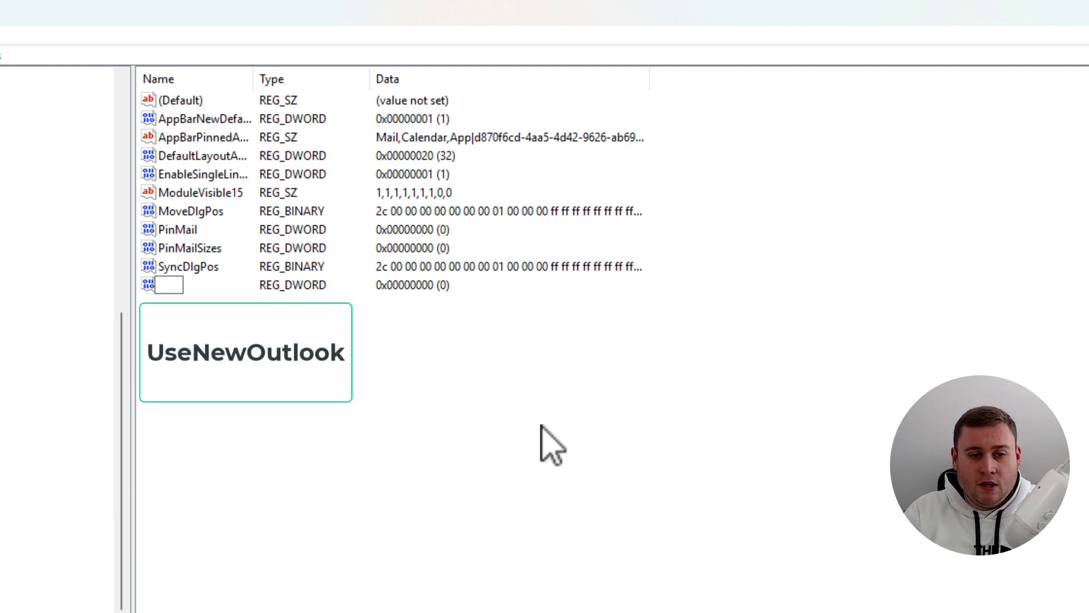
type("UseNew")
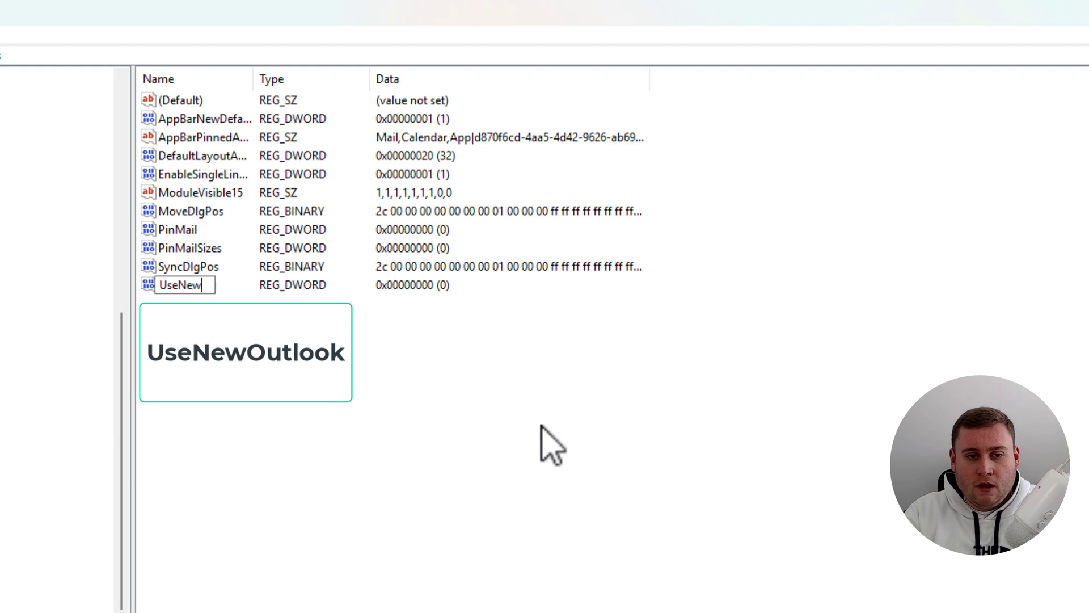
type("Outlook")
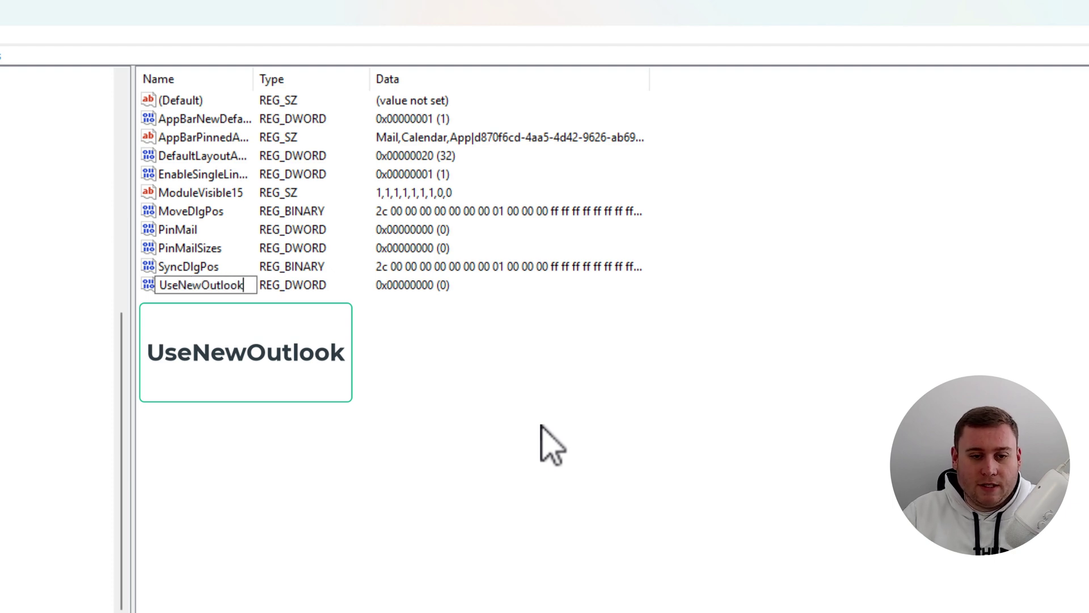
key("Return")
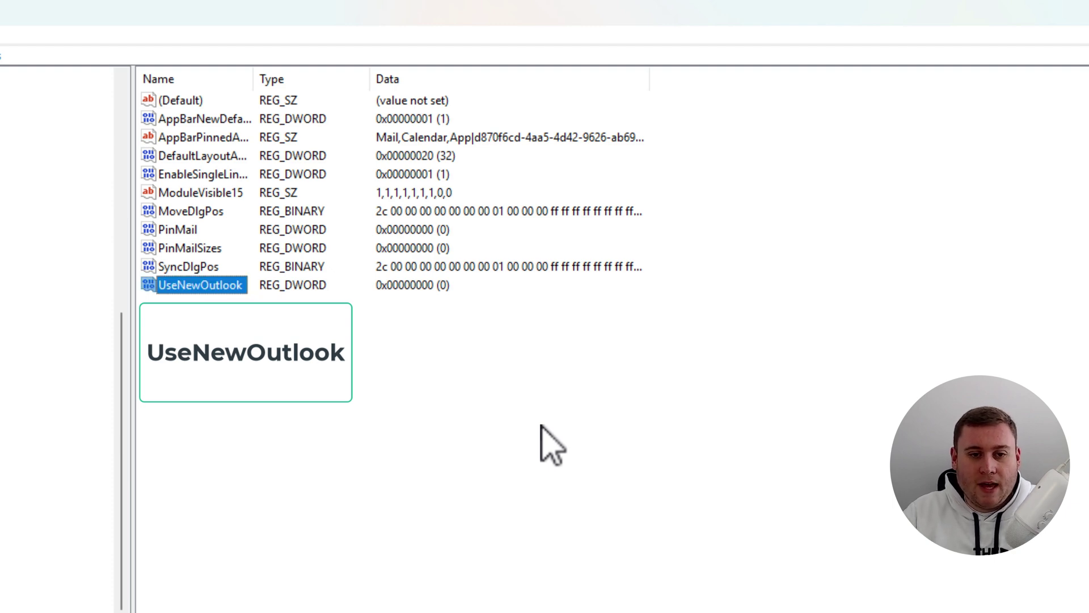
- Edit UseNewOutlook and save its value data as 0
double_click(177, 286)
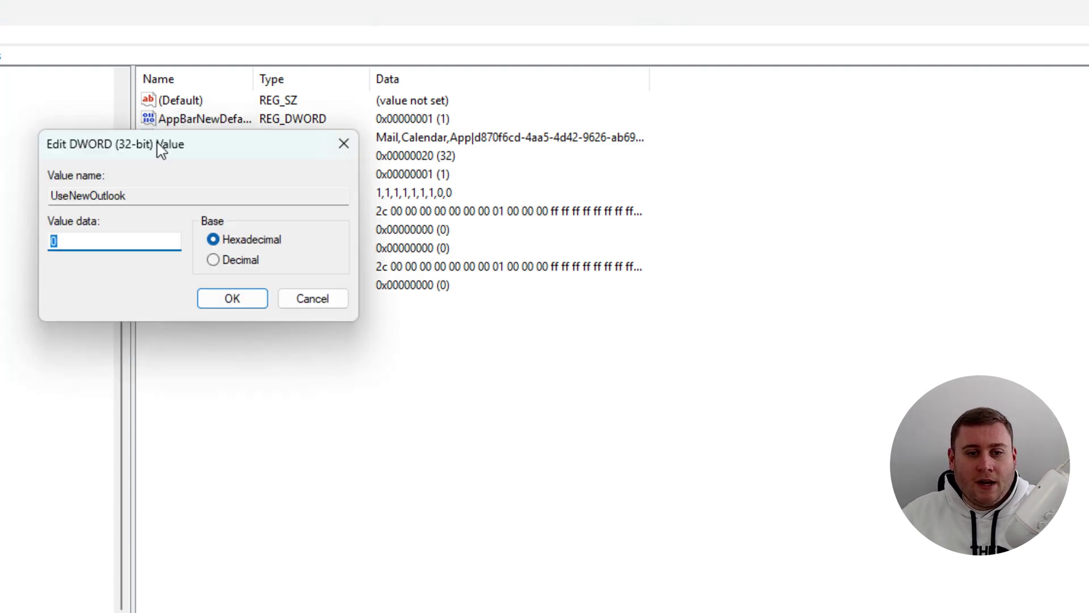
left_click_drag(160, 150, 367, 191)
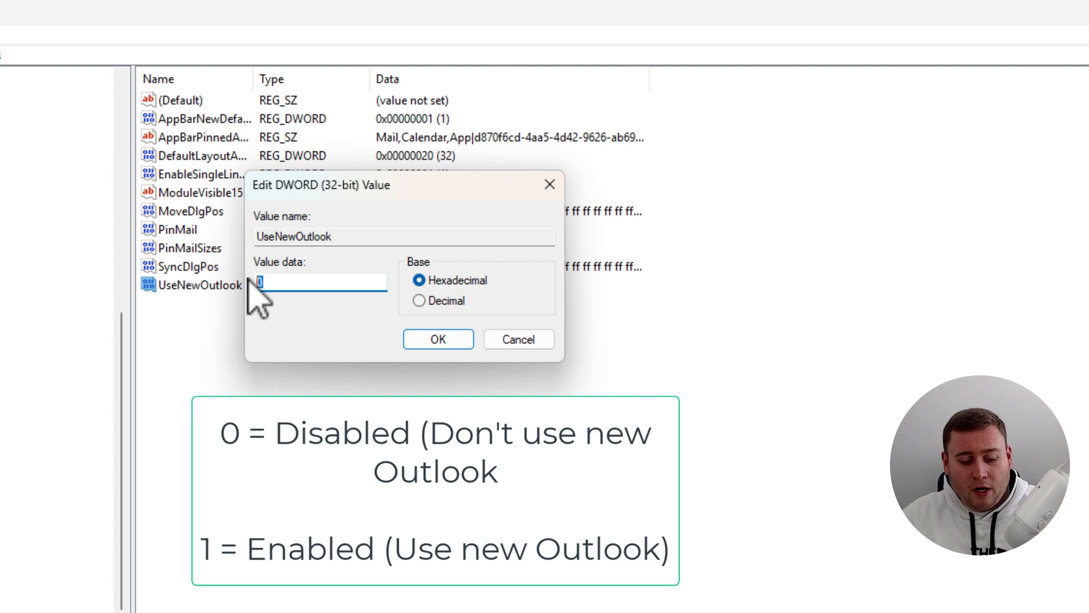
type("1")
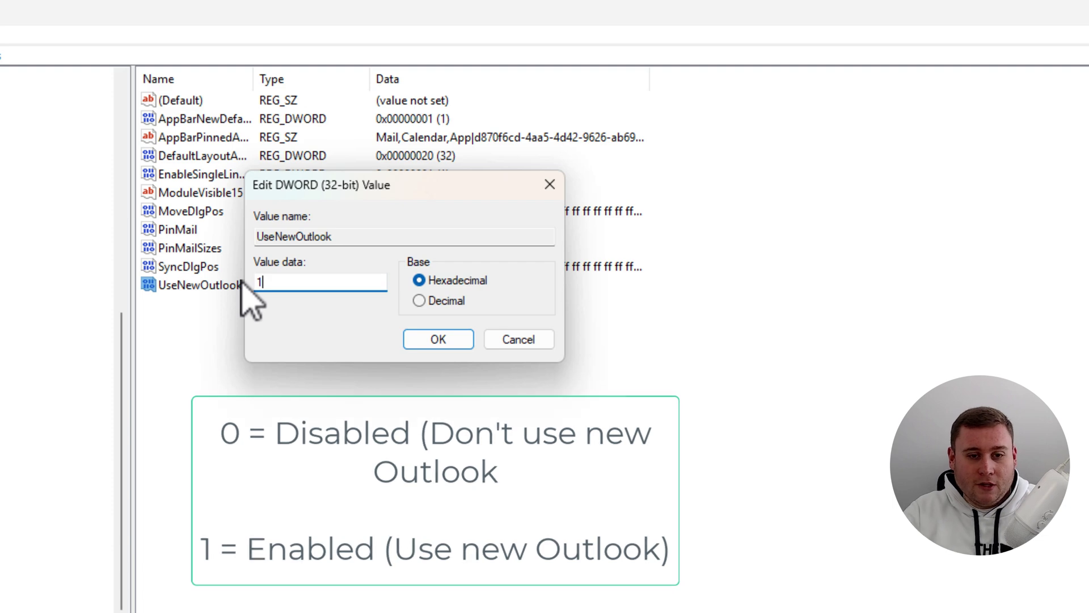
key("BackSpace")
type("0")
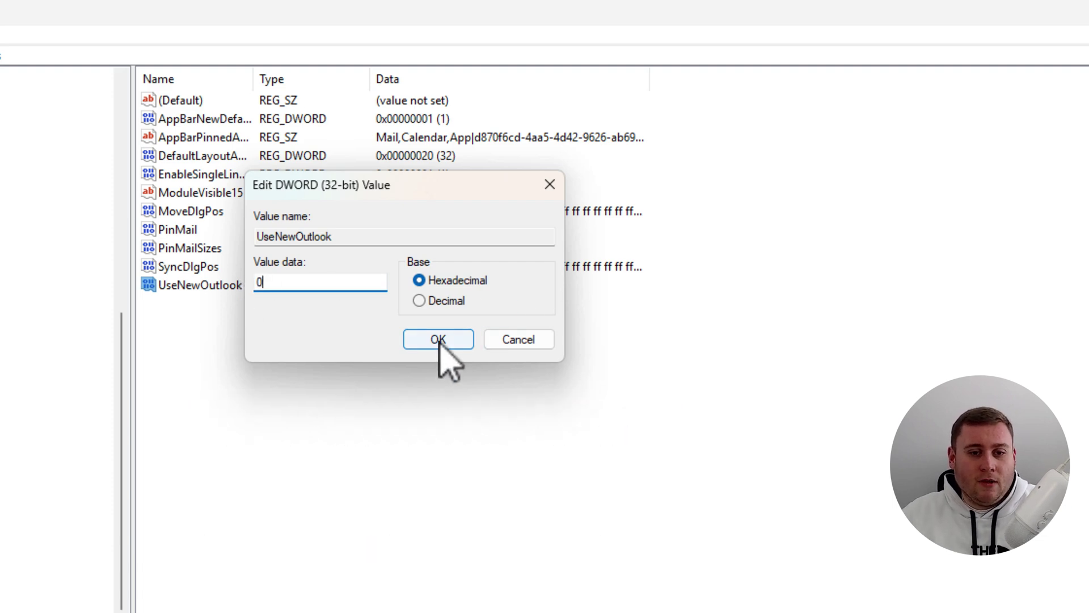
left_click(438, 339)
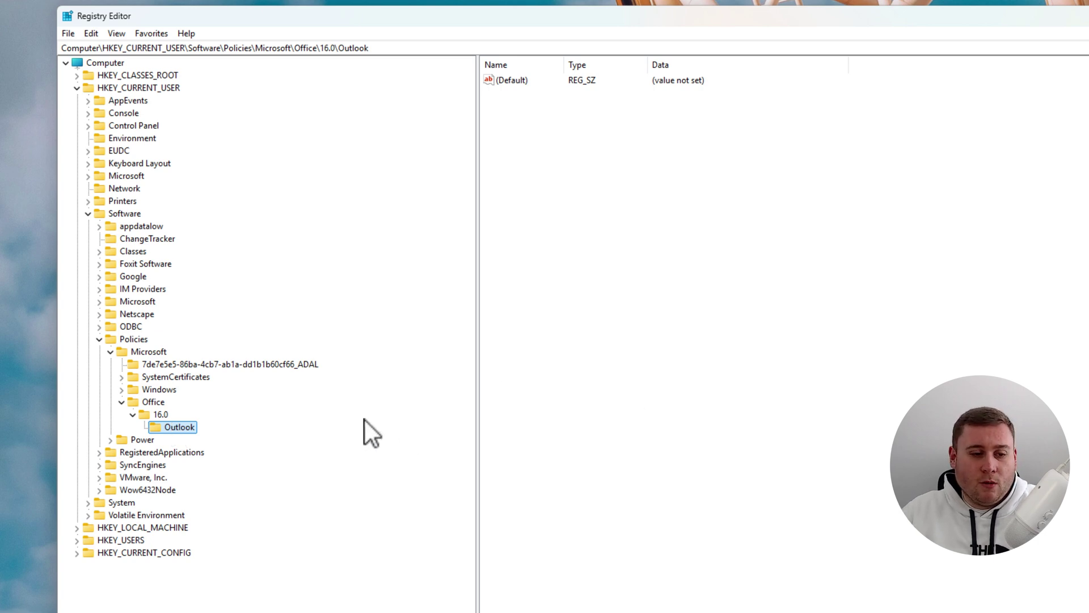
- Add a new key named Preferences under Policies\Microsoft\Office\16.0\Outlook
right_click(184, 426)
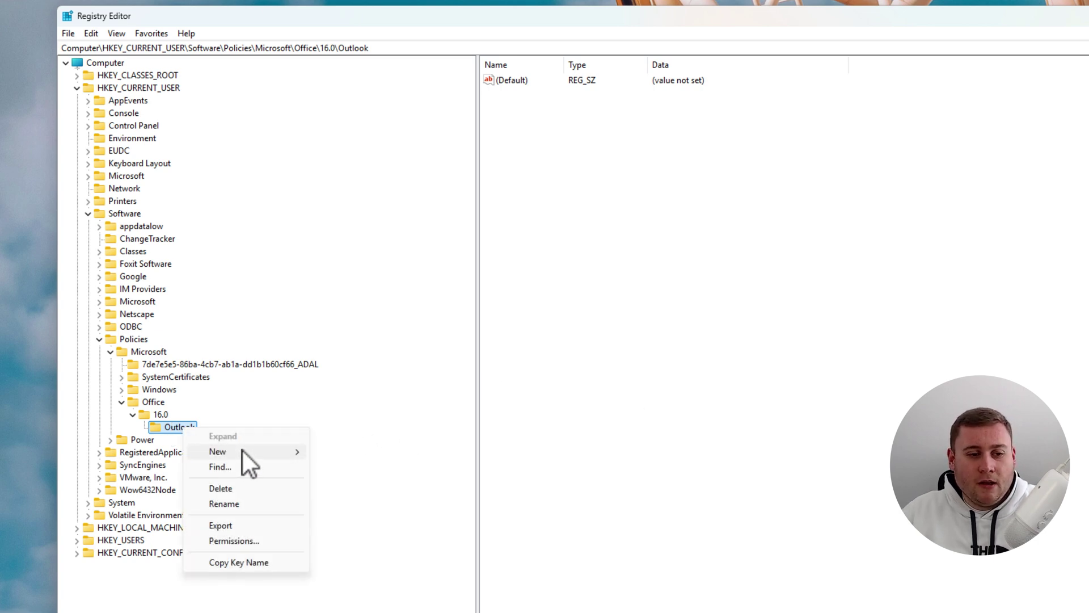
mouse_move(242, 451)
left_click(357, 452)
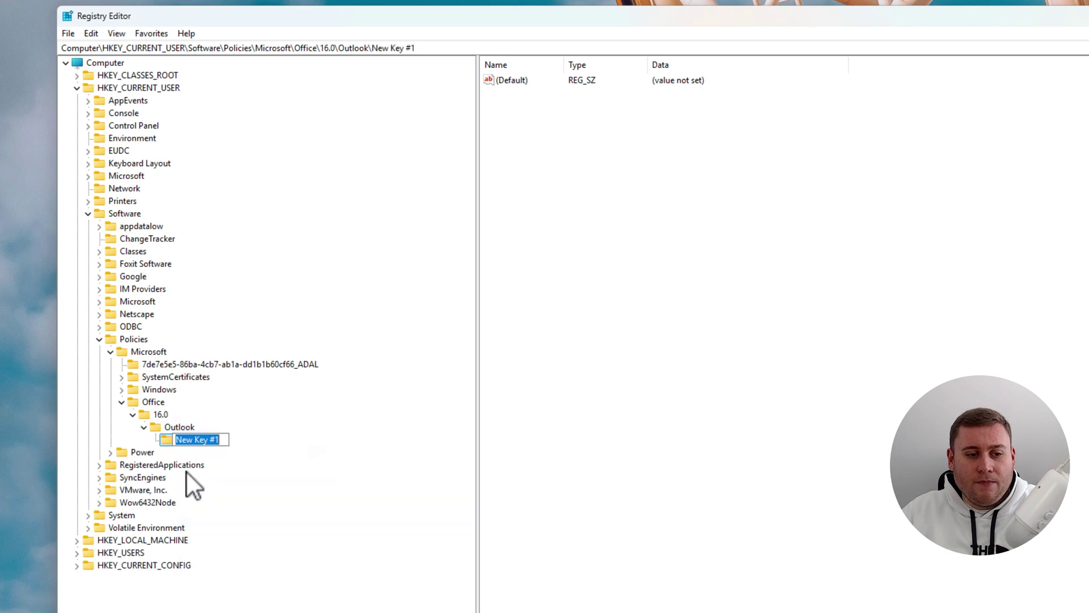
type("Preferences")
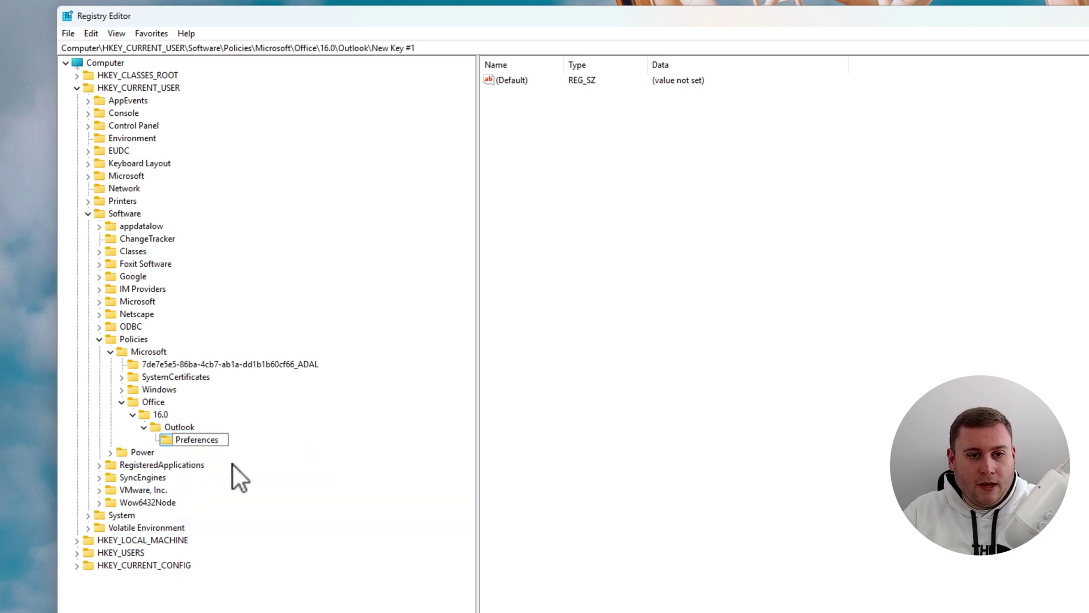
key("Return")
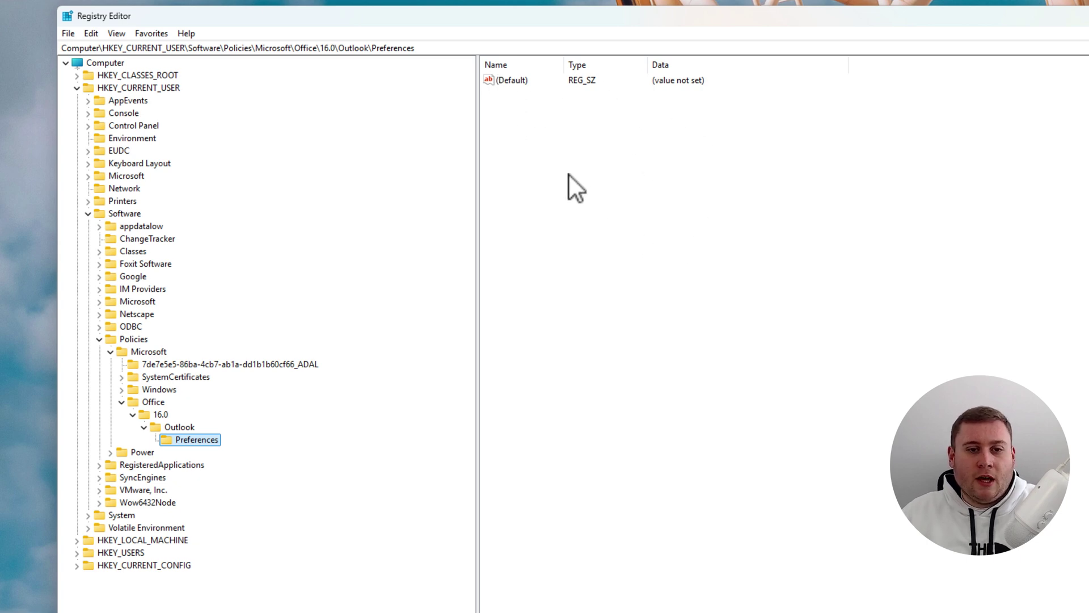
- Create a DWORD (32-bit) value named NewOutlookMigrationUserSetting by pasting the name in
right_click(574, 152)
mouse_move(615, 162)
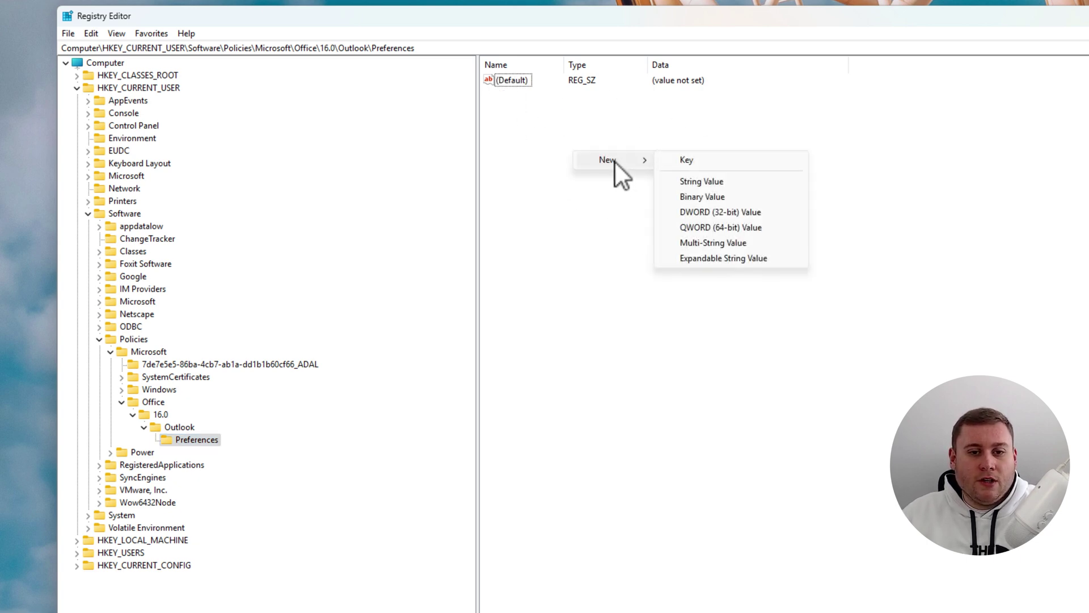
left_click(727, 212)
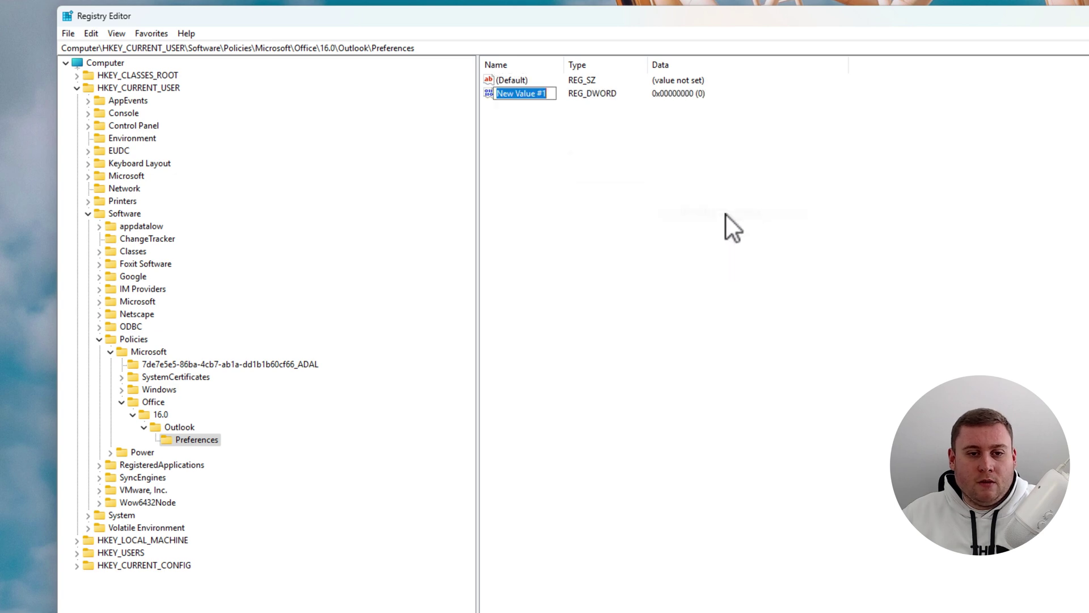
type("NewOutlookMigrationUserSetting")
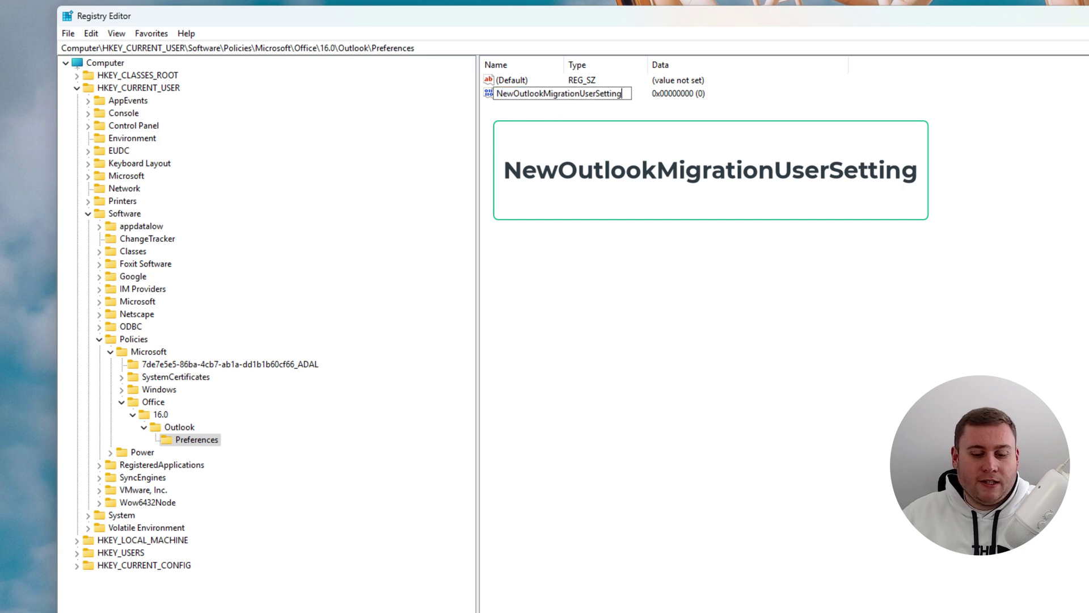
key("Return")
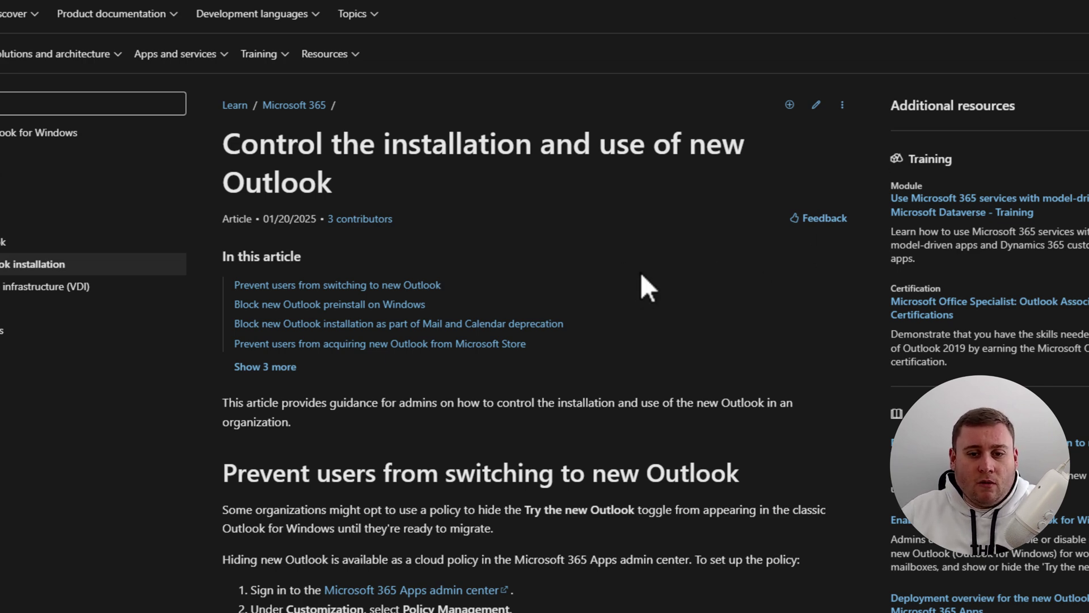
- Scroll to the registry section showing NewOutlookMigrationUserSetting dword 0 disables, 1 enables migration
scroll(670, 281, "down", 3)
scroll(666, 278, "down", 20)
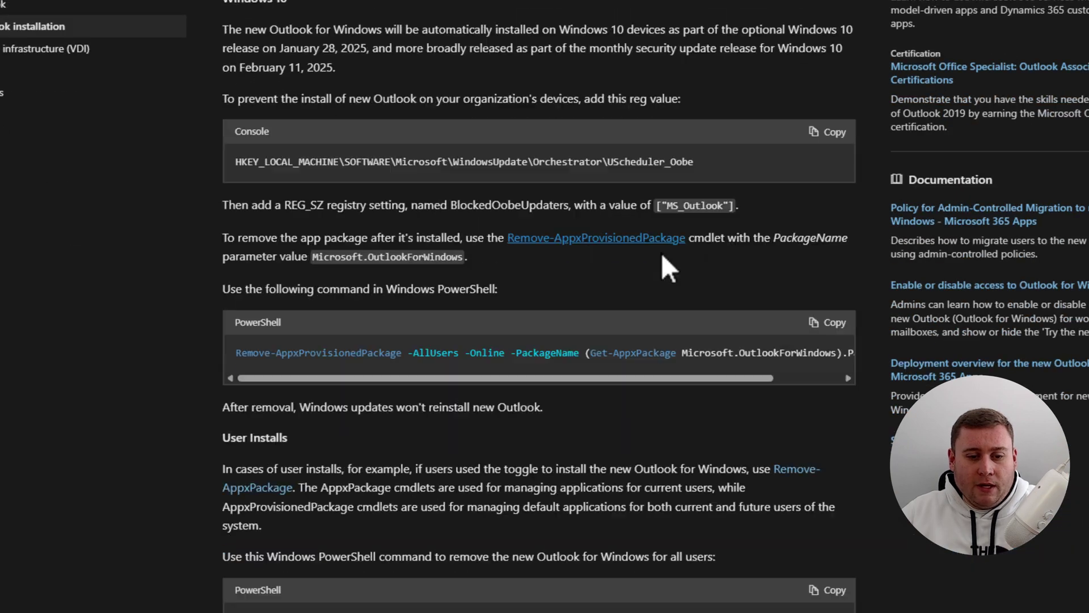
scroll(665, 258, "down", 15)
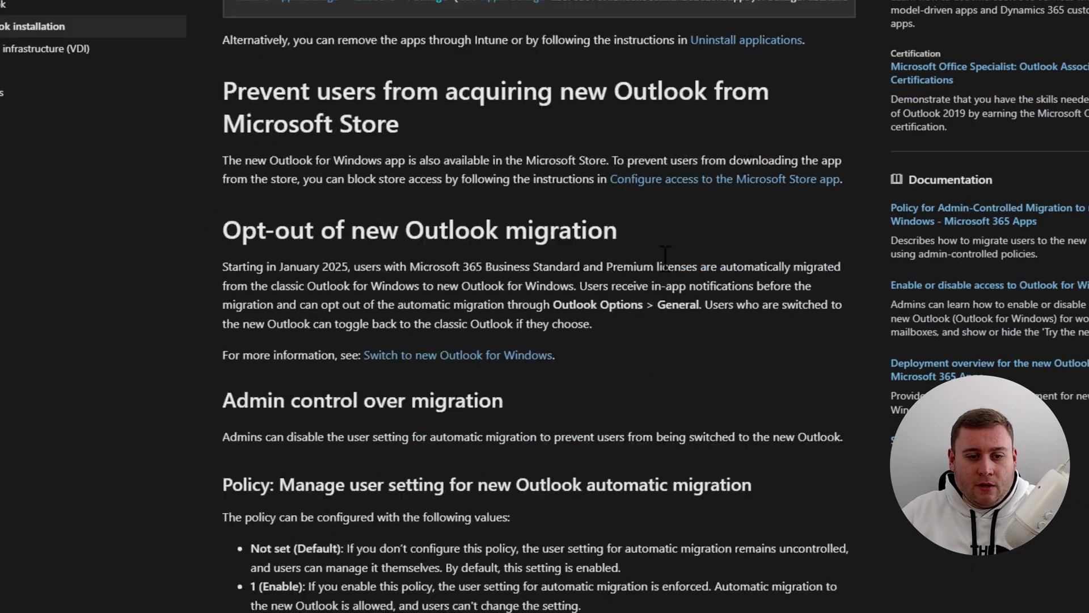
scroll(670, 258, "down", 1)
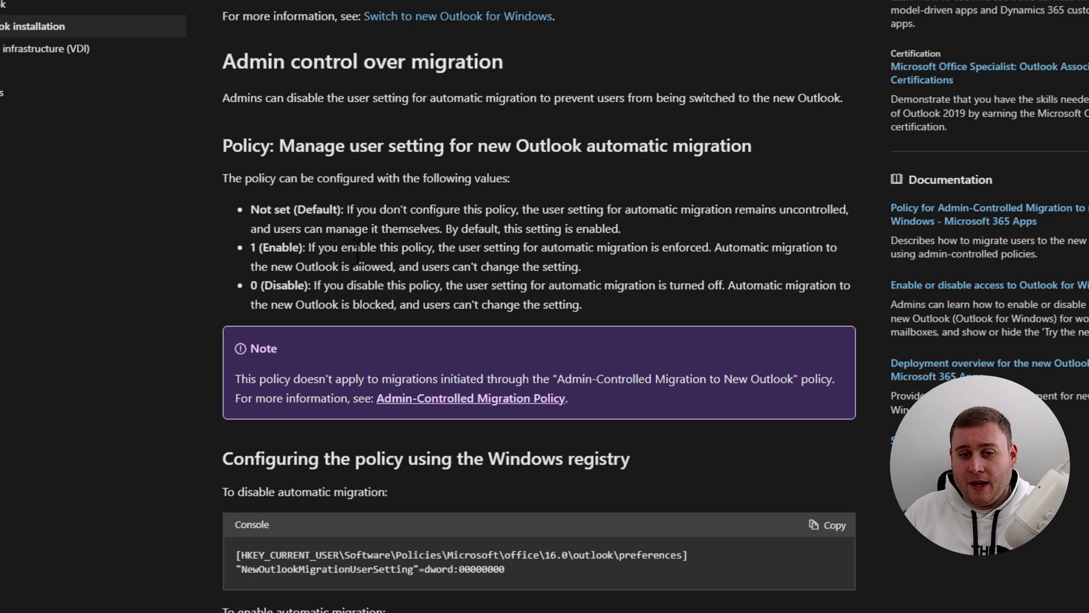
left_click_drag(250, 248, 269, 248)
left_click(324, 260)
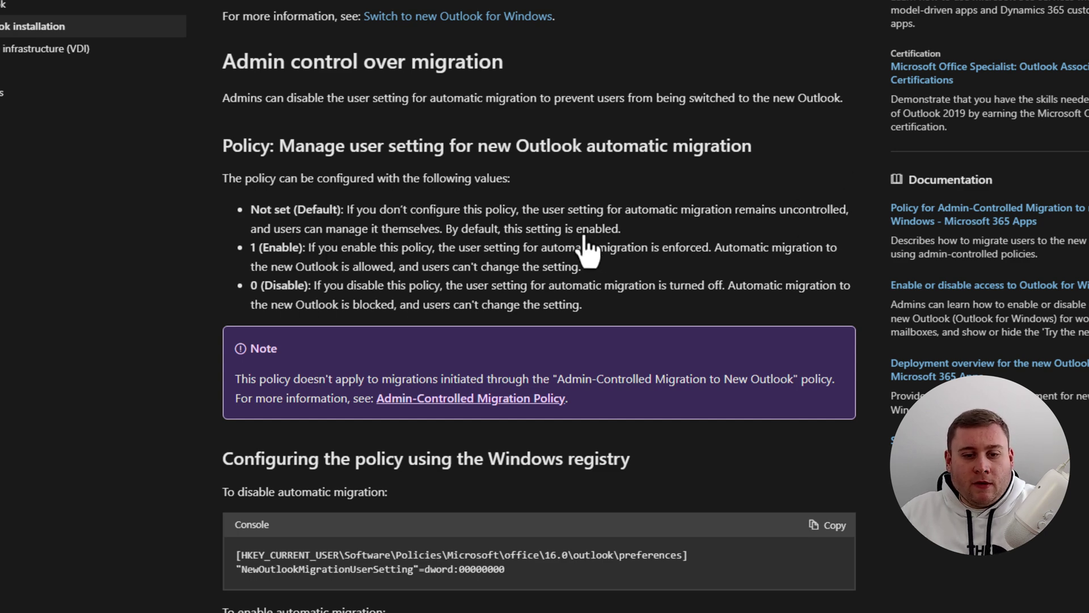
scroll(652, 306, "down", 5)
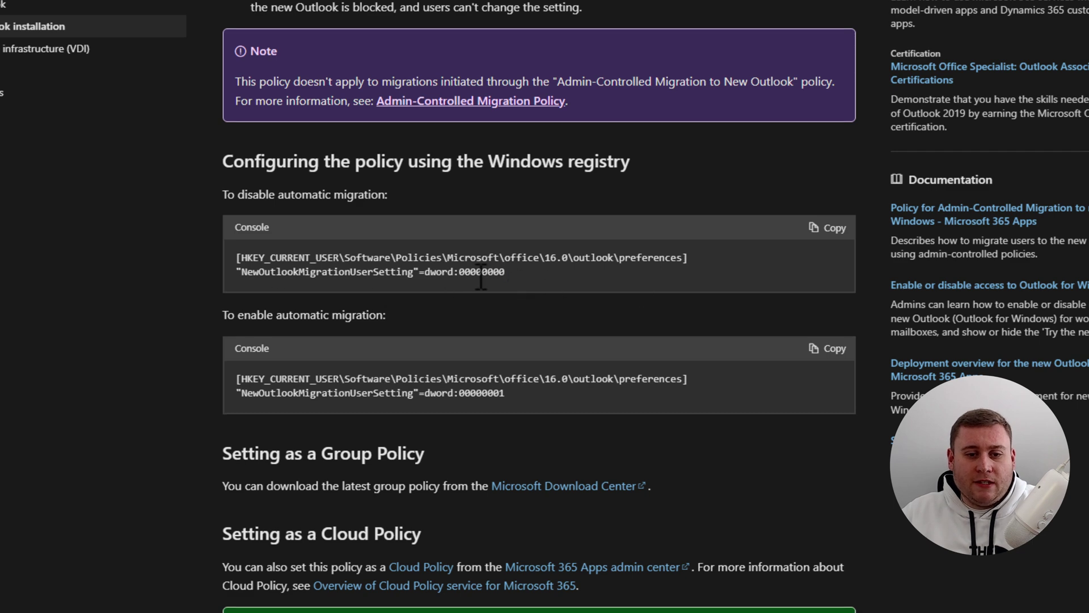
- Compare the disable setting's 0 value with the enable automatic migration setting's 1 value
left_click_drag(518, 273, 462, 285)
left_click_drag(301, 195, 390, 195)
left_click(553, 336)
left_click_drag(526, 391, 485, 390)
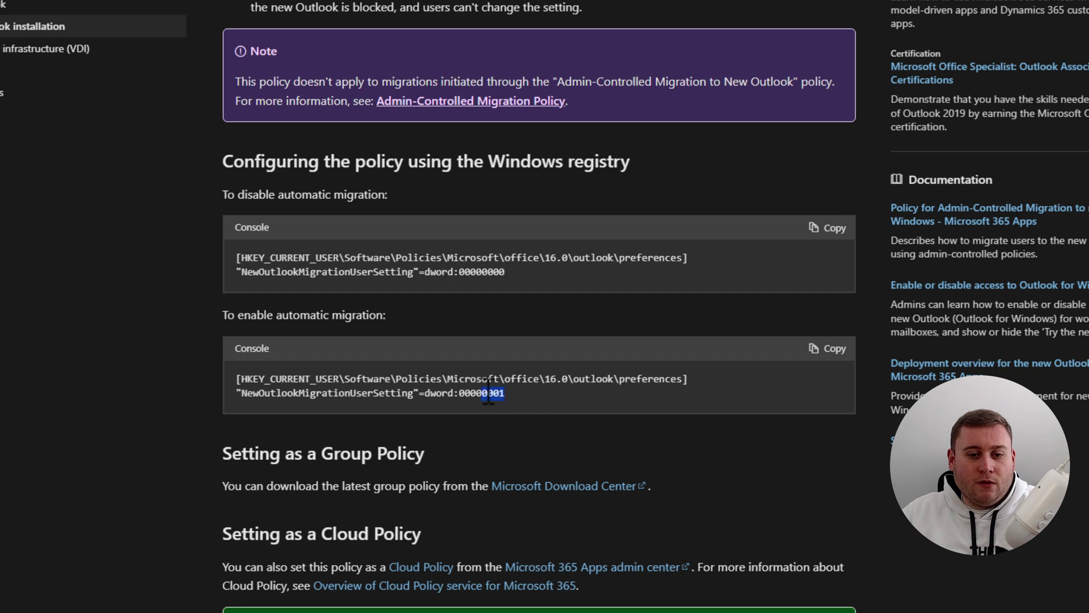
left_click_drag(223, 314, 377, 314)
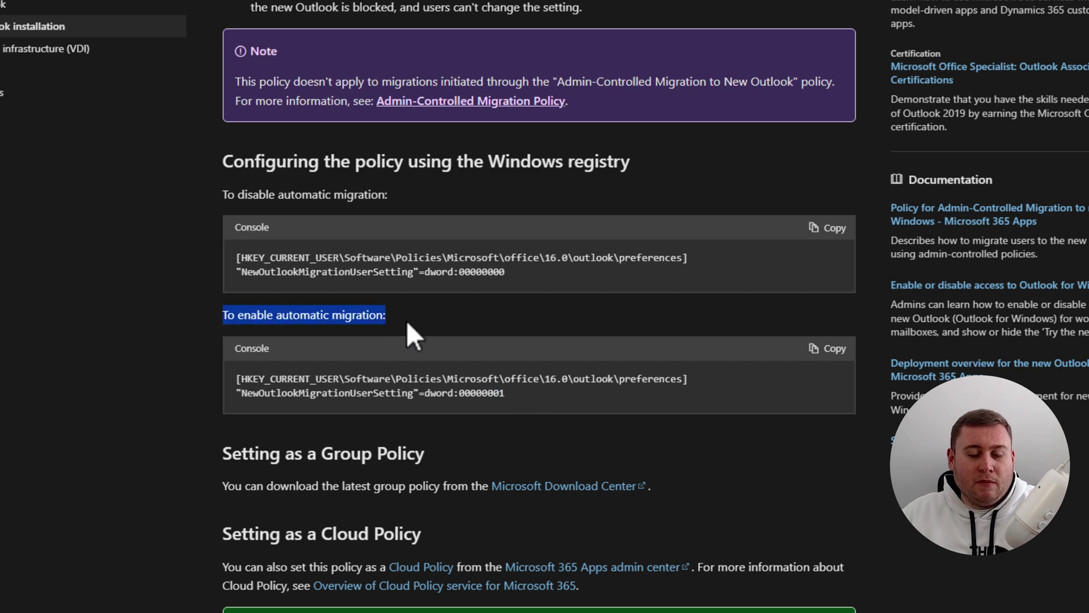
left_click(498, 325)
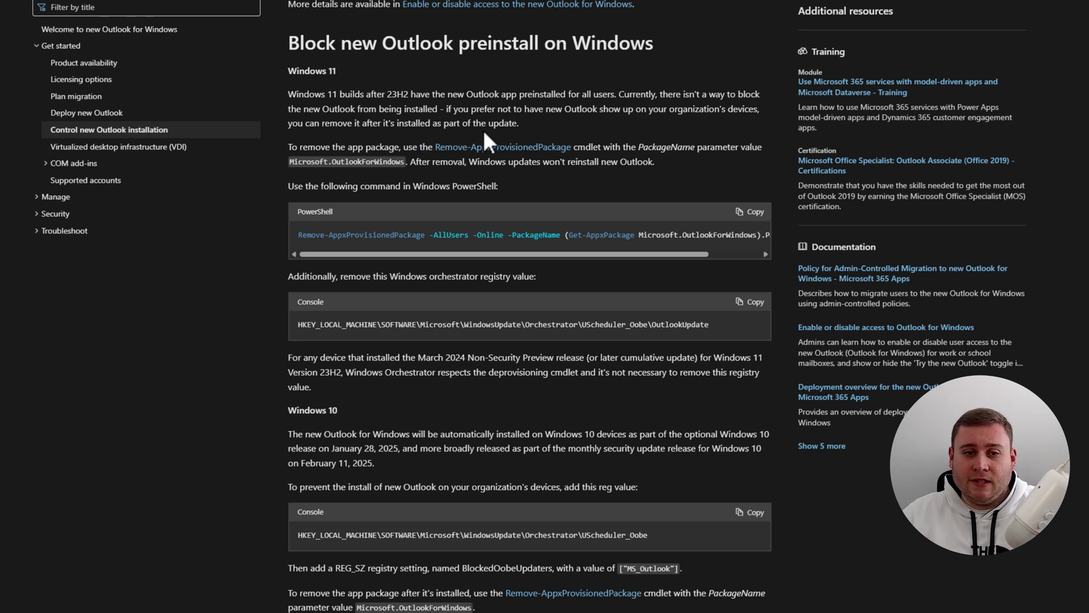
- Highlight the orchestrator registry path, then minimize the documentation to the desktop
scroll(352, 168, "down", 1)
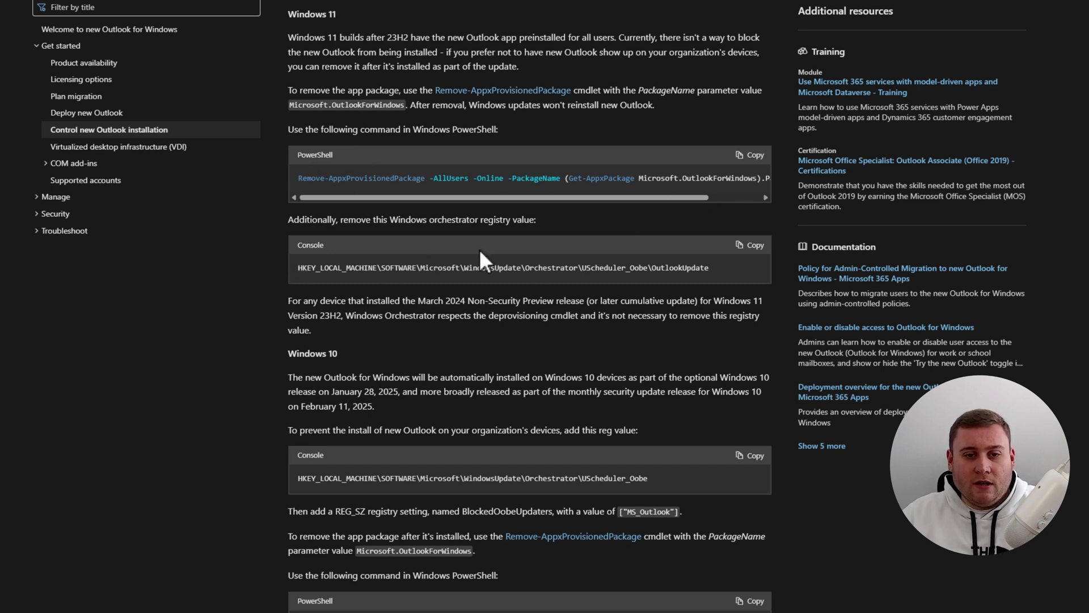
left_click_drag(710, 271, 295, 269)
left_click(257, 273)
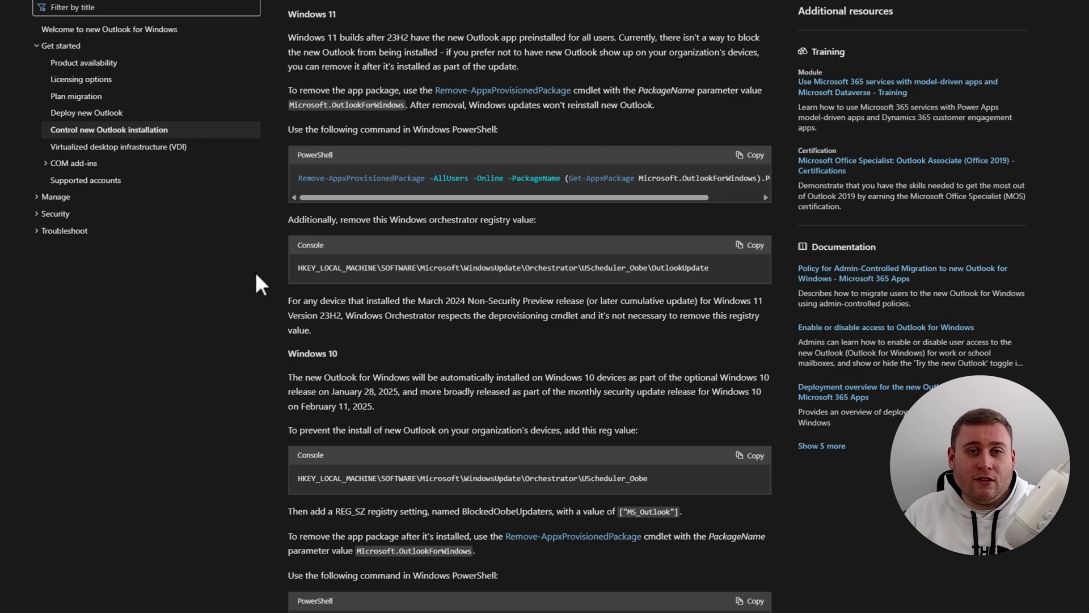
key("super+d")
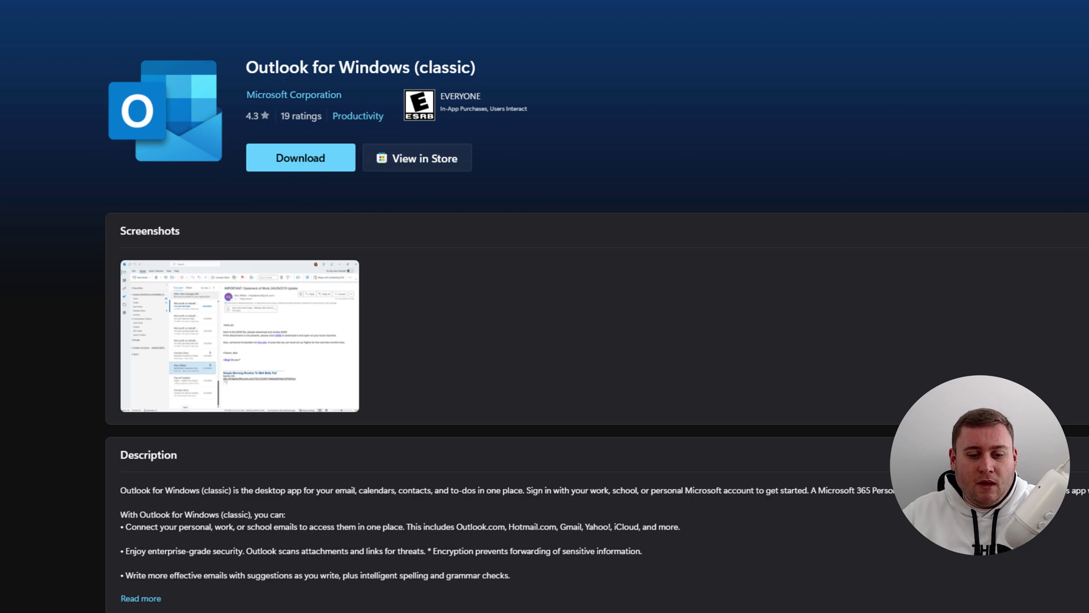
- Search Windows for 'outlook', then dismiss the results back to the Store page
left_click(416, 600)
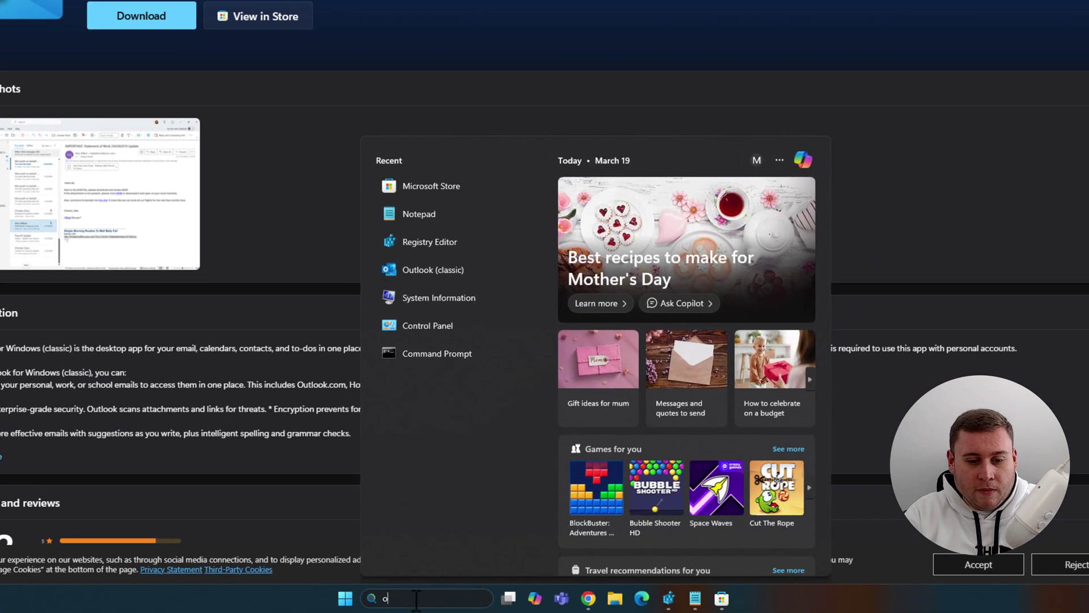
type("outlook")
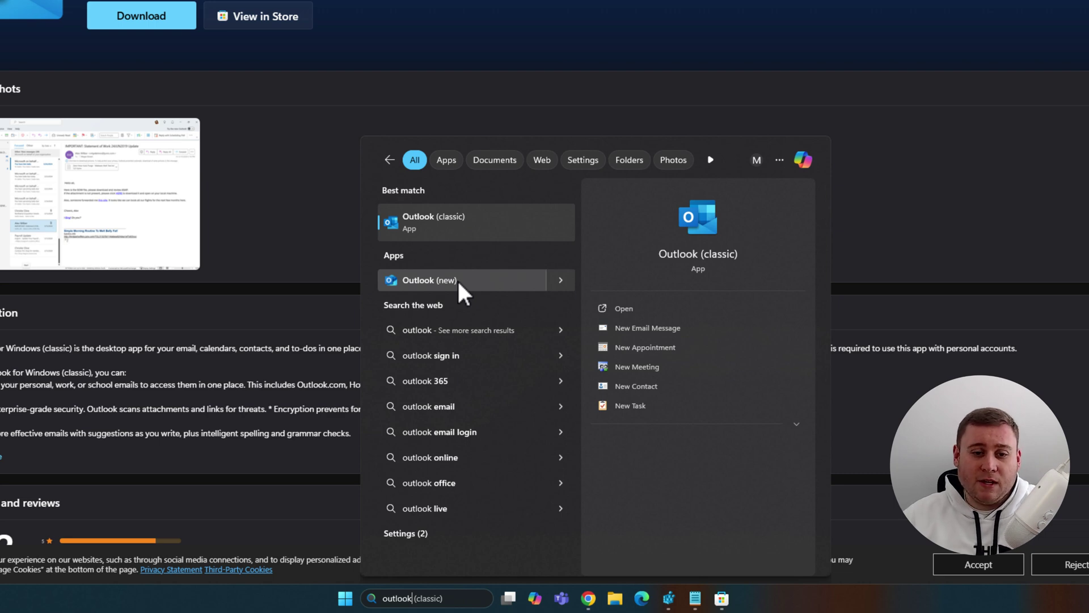
left_click(499, 94)
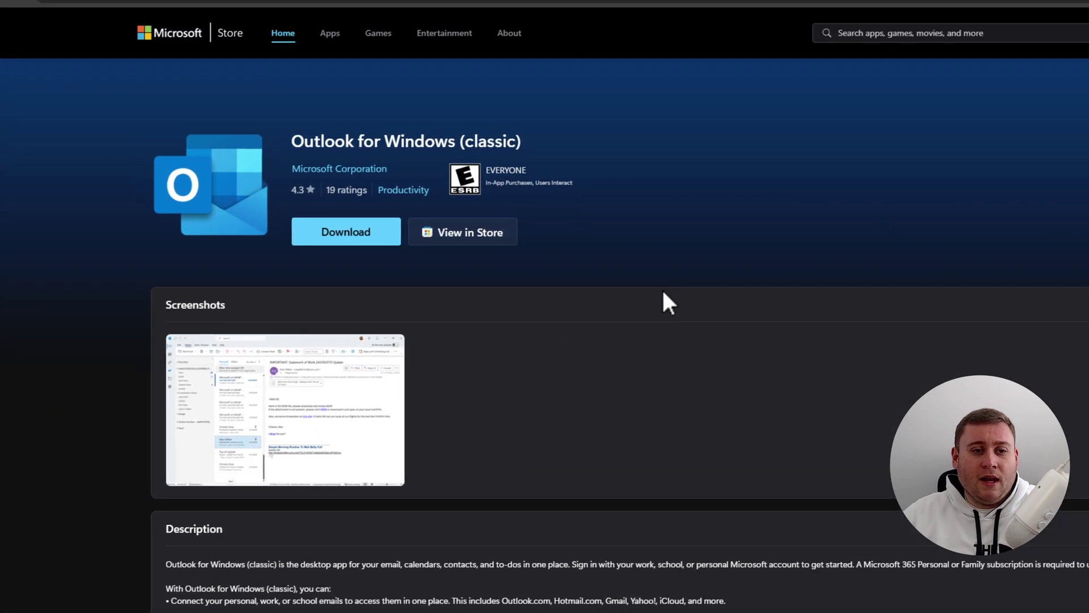
- Search again for 'out' to show Outlook (classic) as the best match
left_click(352, 243)
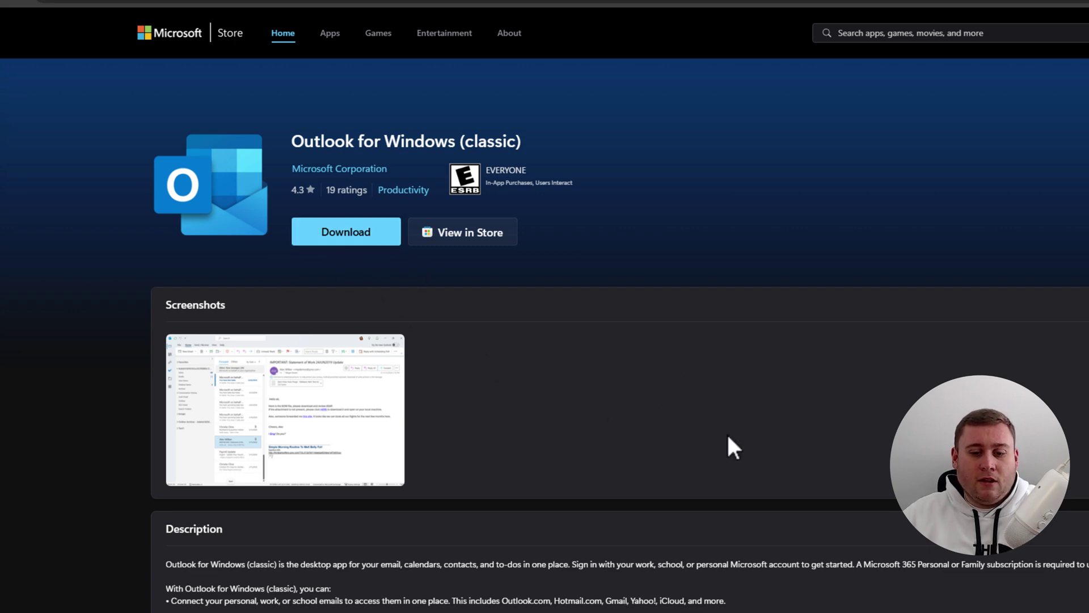
mouse_move(595, 612)
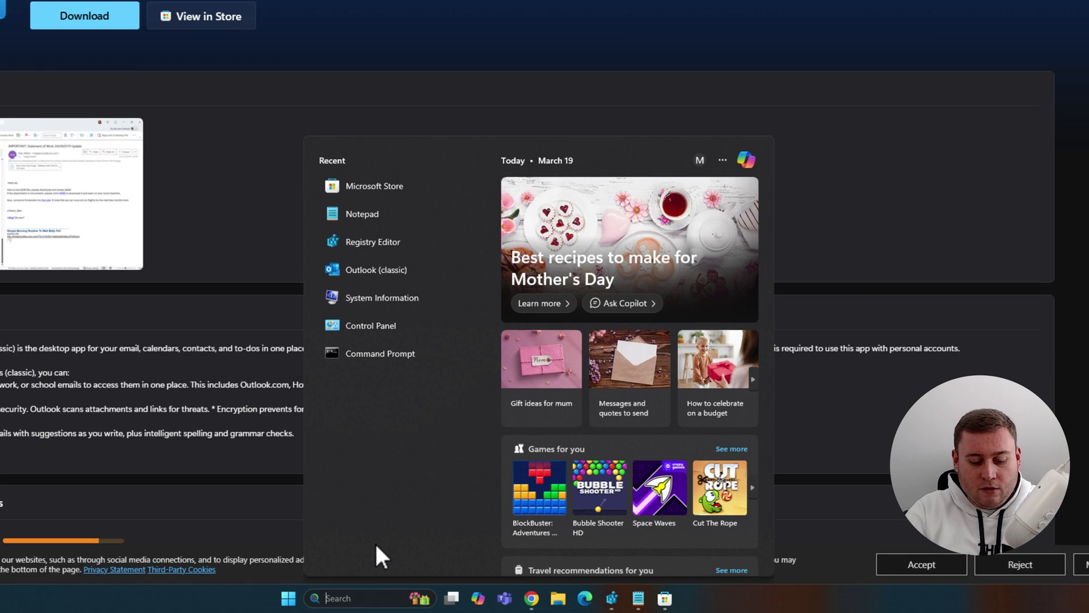
type("out")
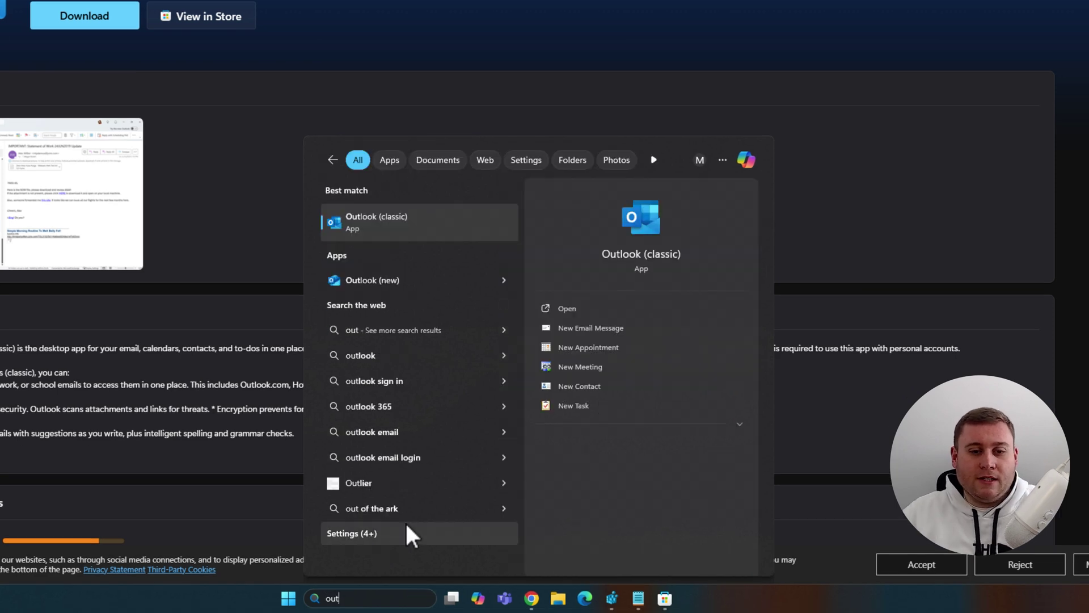